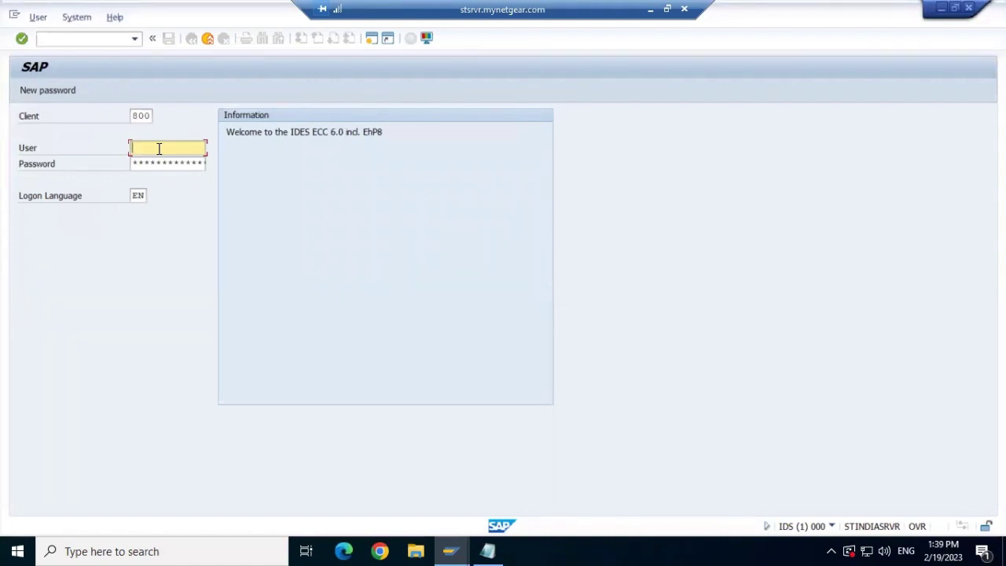
Enter the user name and account password, and log on to SAP client 800.
{"action": "type", "text": "i"}
{"action": "left_click", "coordinate": [167, 165]}
{"action": "left_click", "coordinate": [165, 165]}
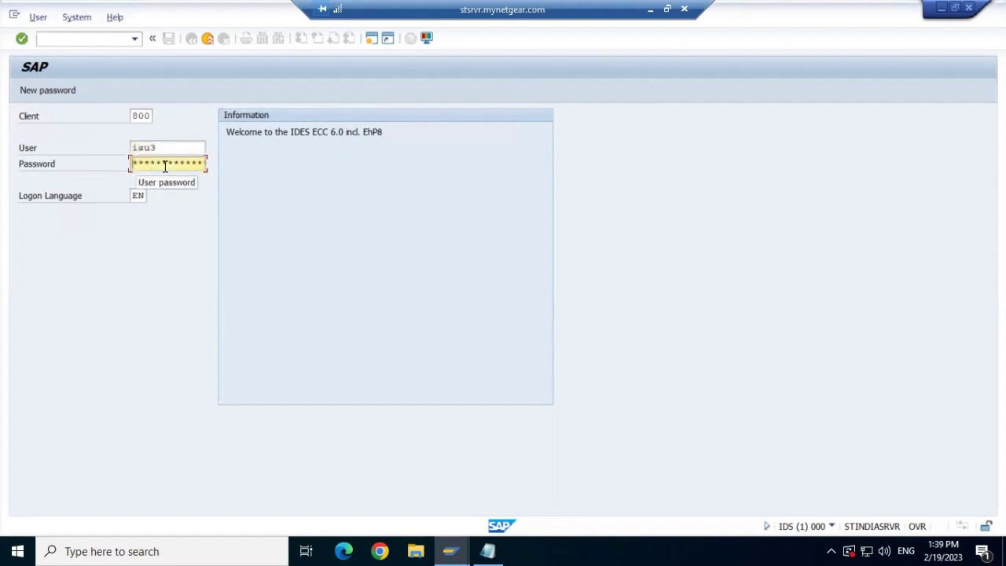
{"action": "type", "text": "****"}
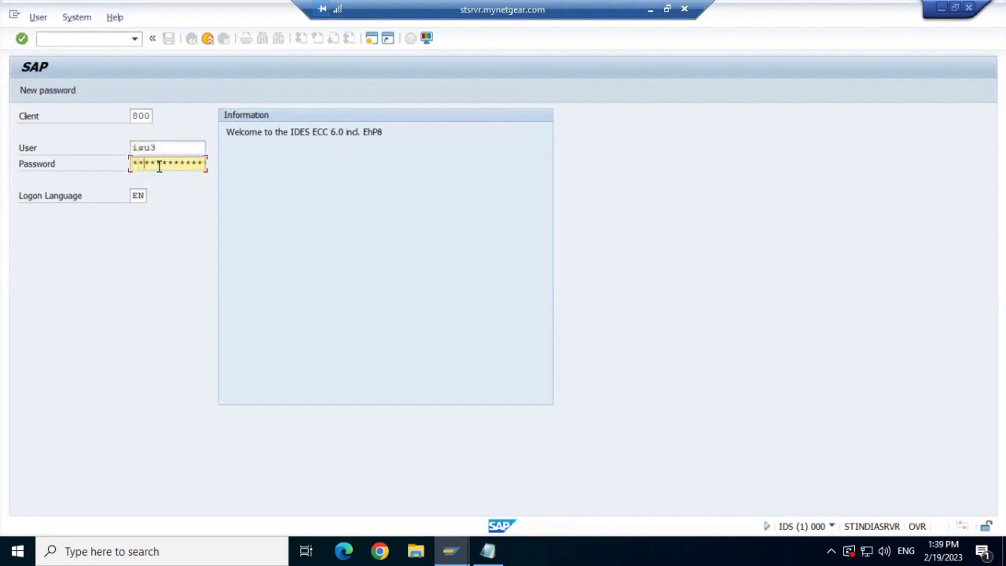
{"action": "key", "text": "Return"}
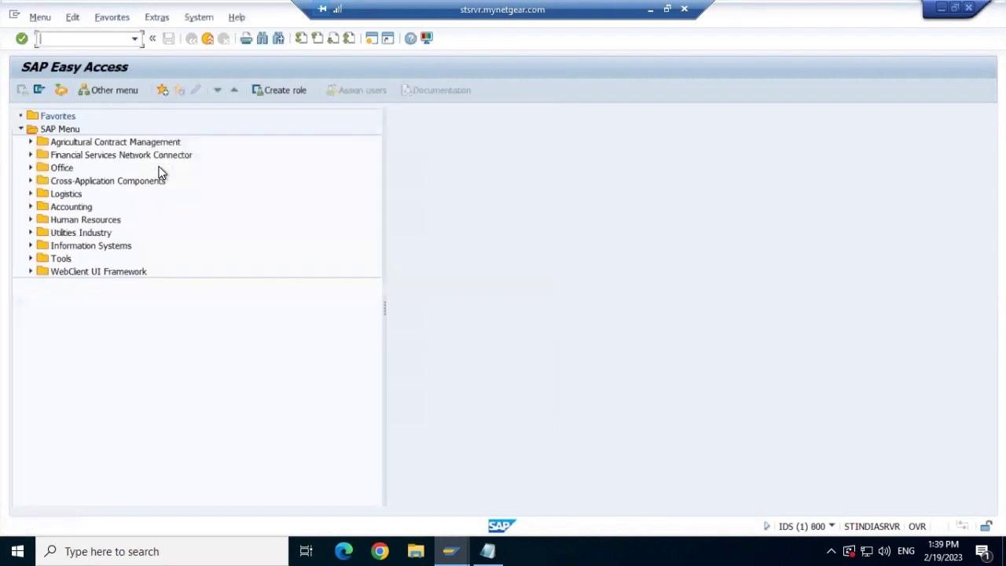
Run transaction spro and display the SAP Customizing Implementation Guide.
{"action": "type", "text": "spro"}
{"action": "key", "text": "Return"}
{"action": "left_click", "coordinate": [66, 96]}
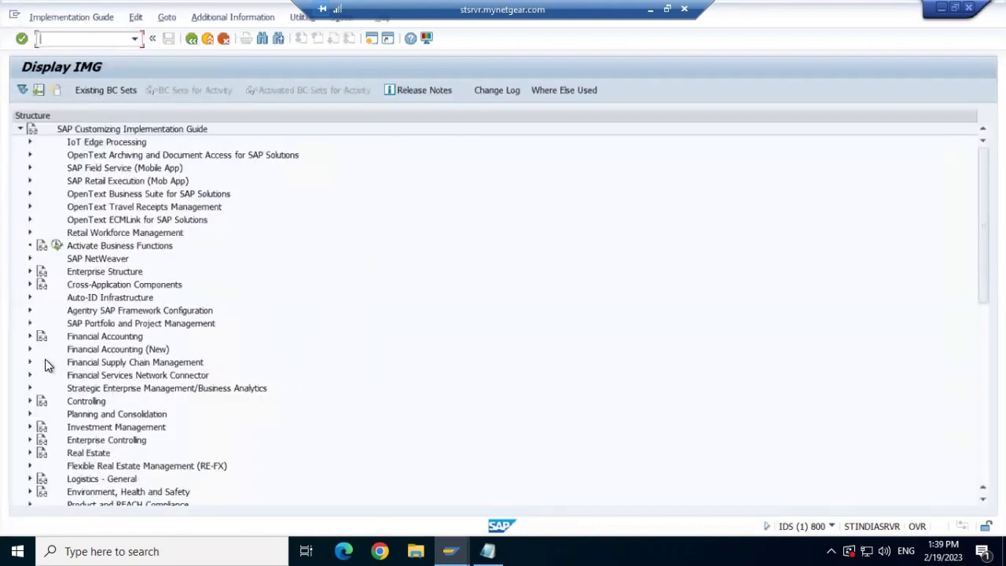
Expand Financial Accounting (New) and look into its Contract Accounts Receivable and Payable and Accounts Receivable and Accounts Payable nodes.
{"action": "left_click", "coordinate": [30, 349]}
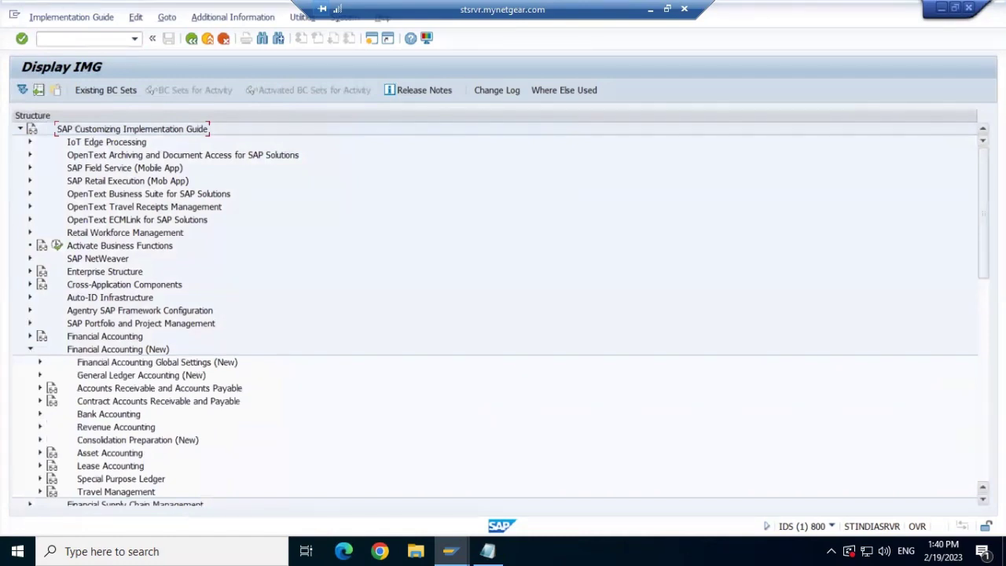
{"action": "scroll", "coordinate": [754, 383], "scroll_direction": "down", "scroll_amount": 3}
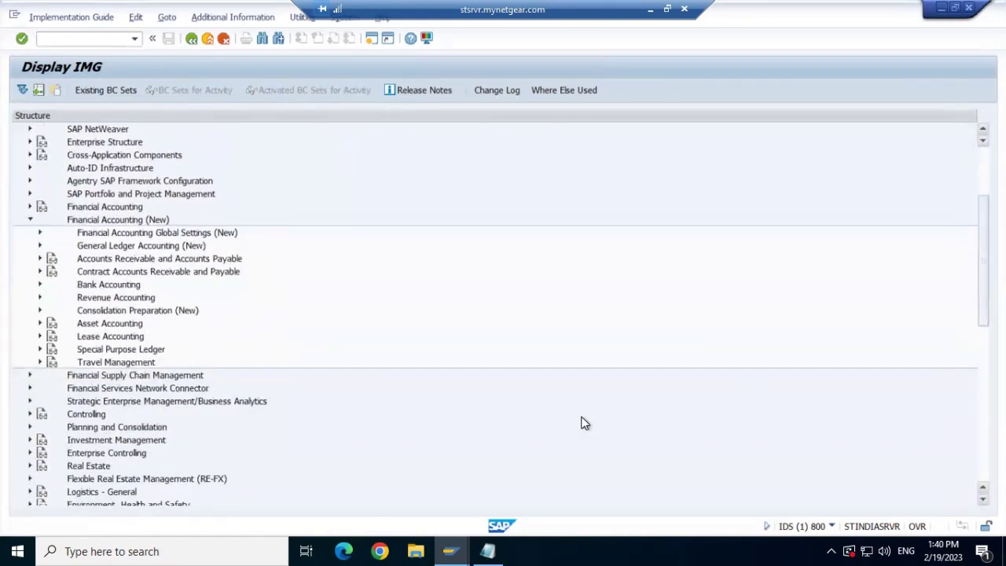
{"action": "left_click", "coordinate": [40, 272]}
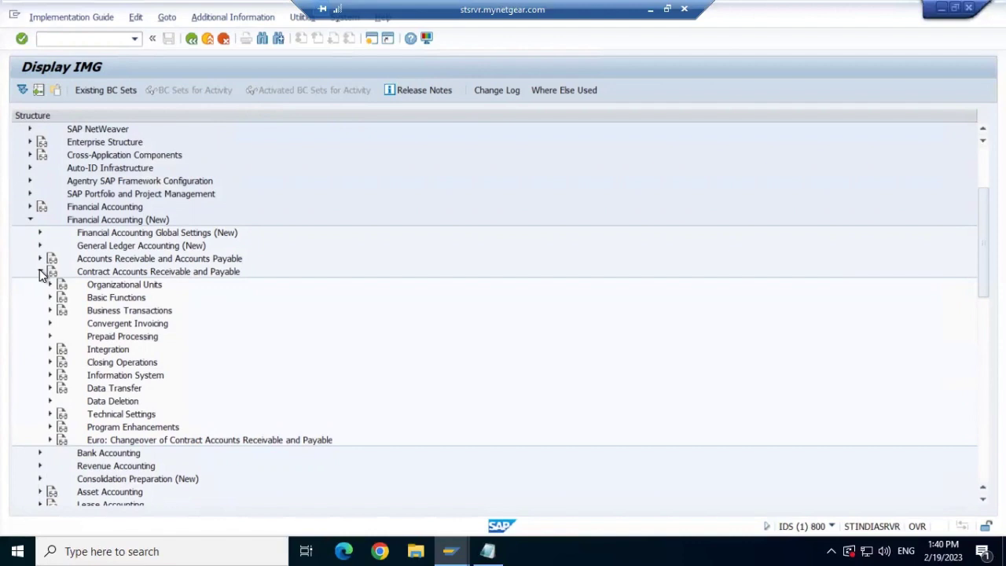
{"action": "left_click", "coordinate": [40, 271]}
{"action": "left_click", "coordinate": [40, 259]}
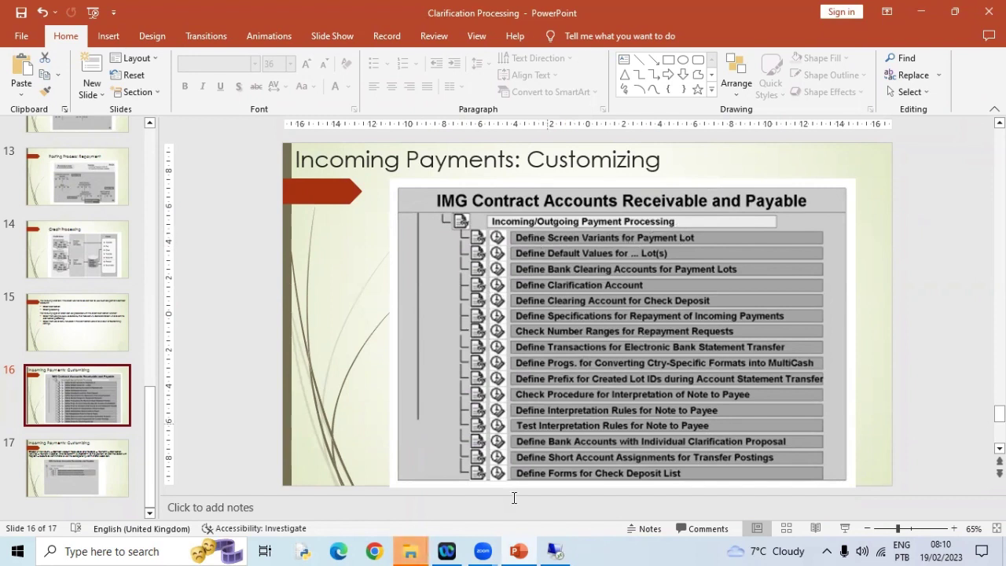
Return to the remote SAP session and expand Contract Accounts Receivable and Payable in place of Accounts Receivable and Accounts Payable.
{"action": "mouse_move", "coordinate": [554, 550]}
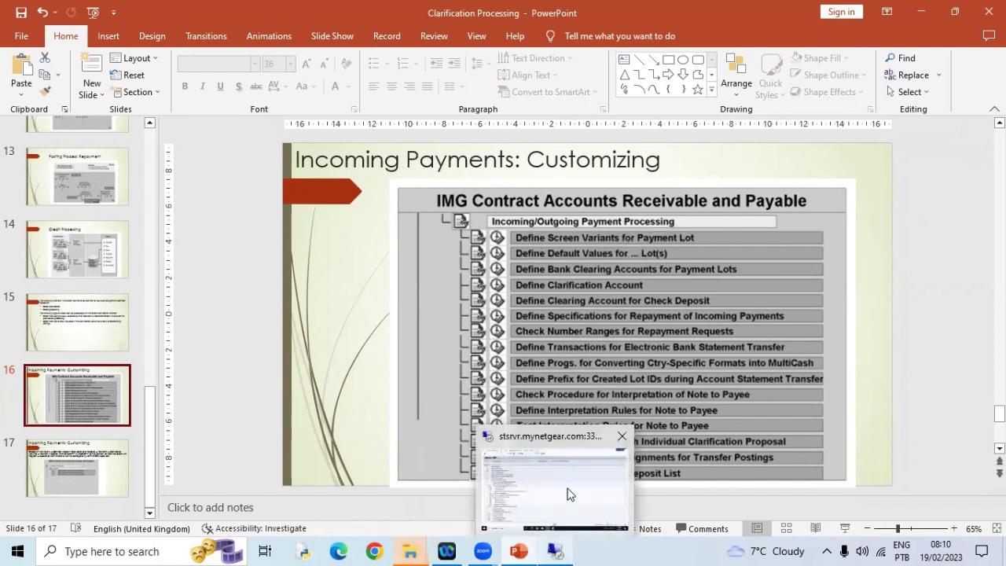
{"action": "left_click", "coordinate": [572, 497]}
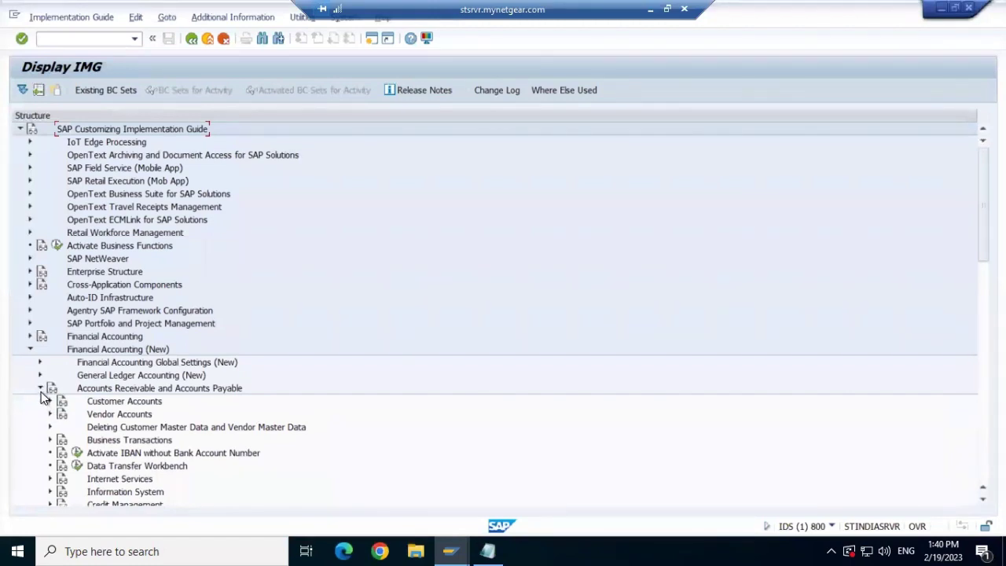
{"action": "left_click", "coordinate": [38, 388]}
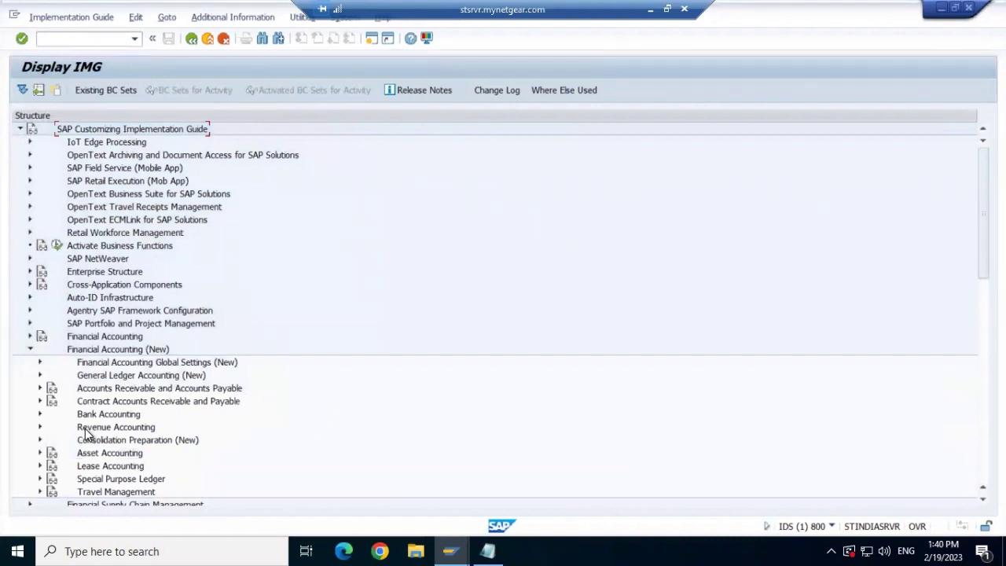
{"action": "left_click", "coordinate": [40, 401]}
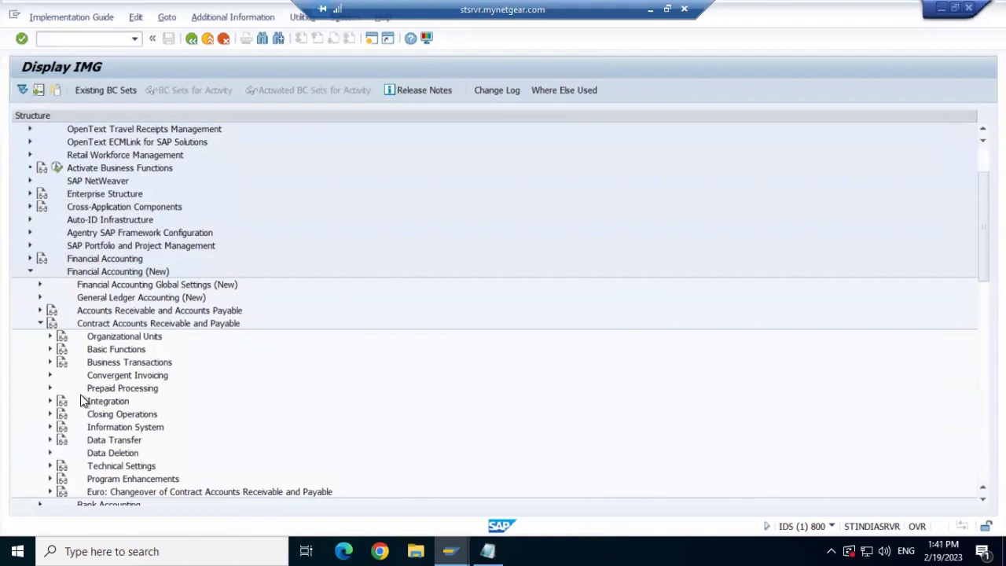
Look through the Basic Functions entries under Contract Accounts Receivable and Payable for incoming payment settings, and collapse the node.
{"action": "left_click", "coordinate": [49, 349]}
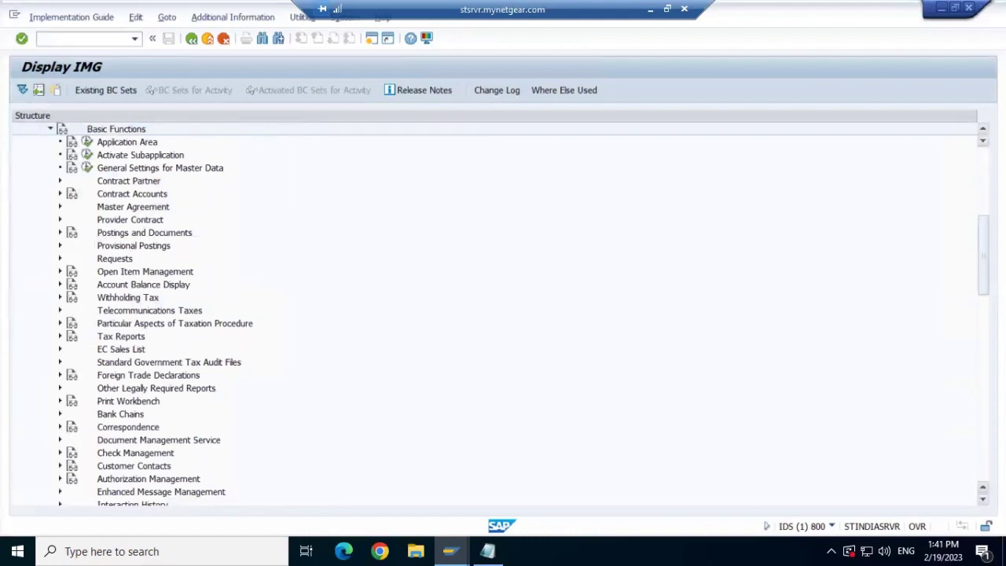
{"action": "scroll", "coordinate": [496, 315], "scroll_direction": "down", "scroll_amount": 3}
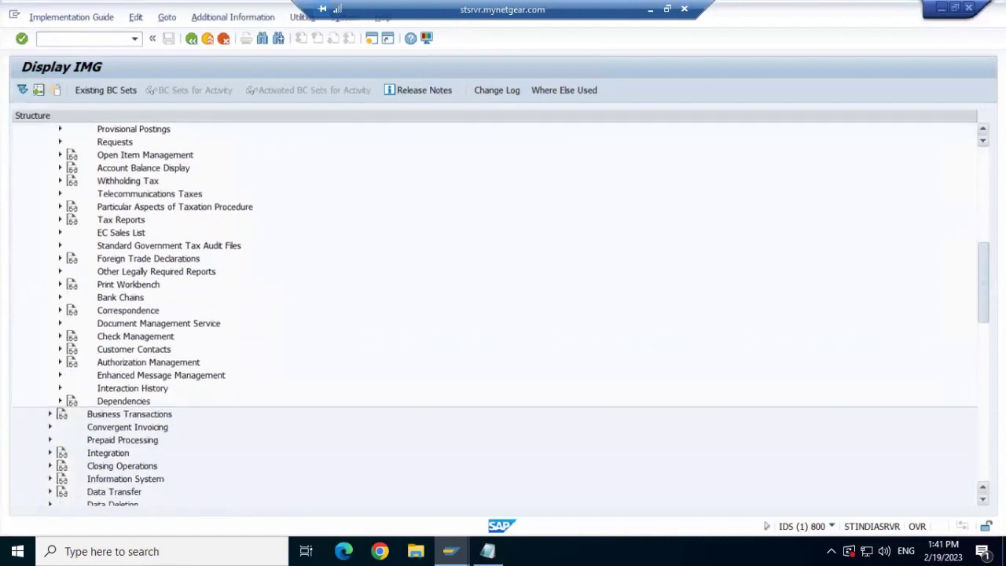
{"action": "scroll", "coordinate": [963, 191], "scroll_direction": "up", "scroll_amount": 10}
{"action": "scroll", "coordinate": [964, 206], "scroll_direction": "down", "scroll_amount": 2}
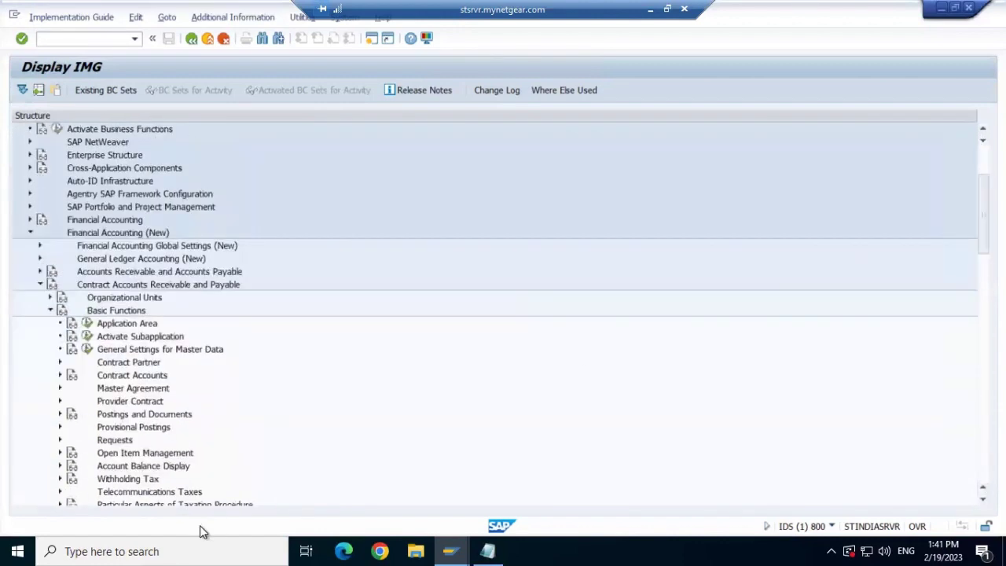
{"action": "left_click", "coordinate": [51, 311]}
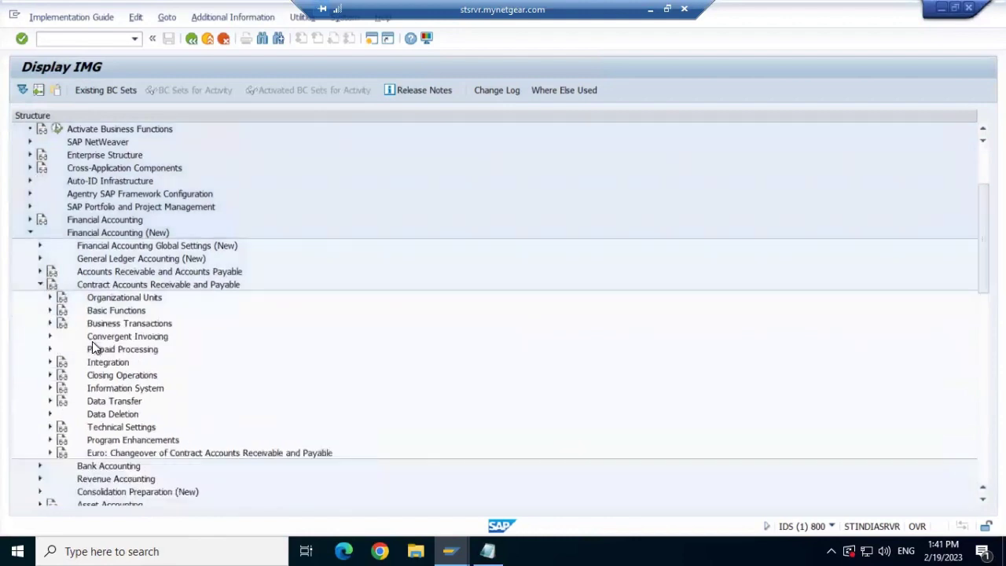
Look through the Program Enhancements entries under Contract Accounts Receivable and Payable, and collapse the node.
{"action": "left_click", "coordinate": [50, 441]}
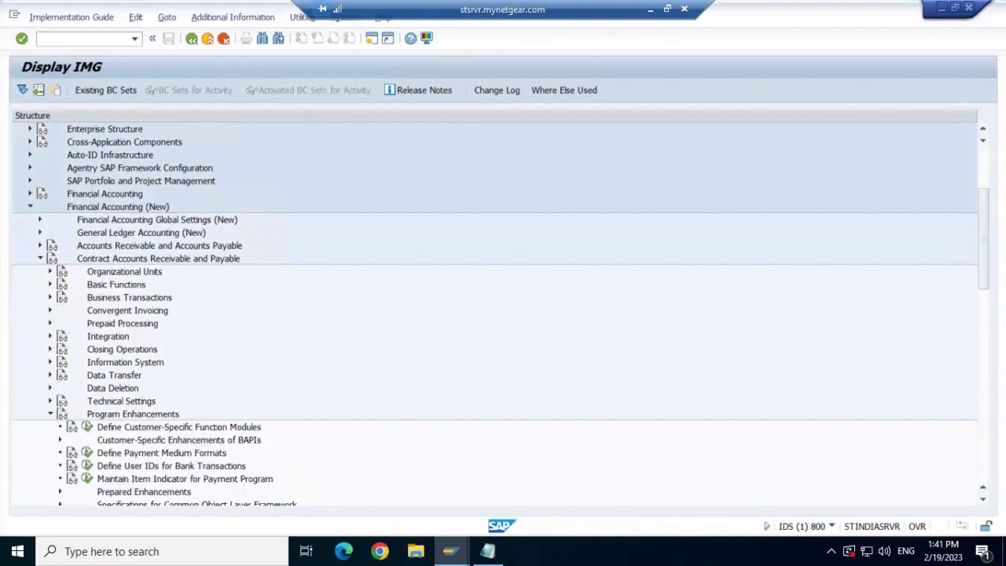
{"action": "scroll", "coordinate": [496, 314], "scroll_direction": "down", "scroll_amount": 3}
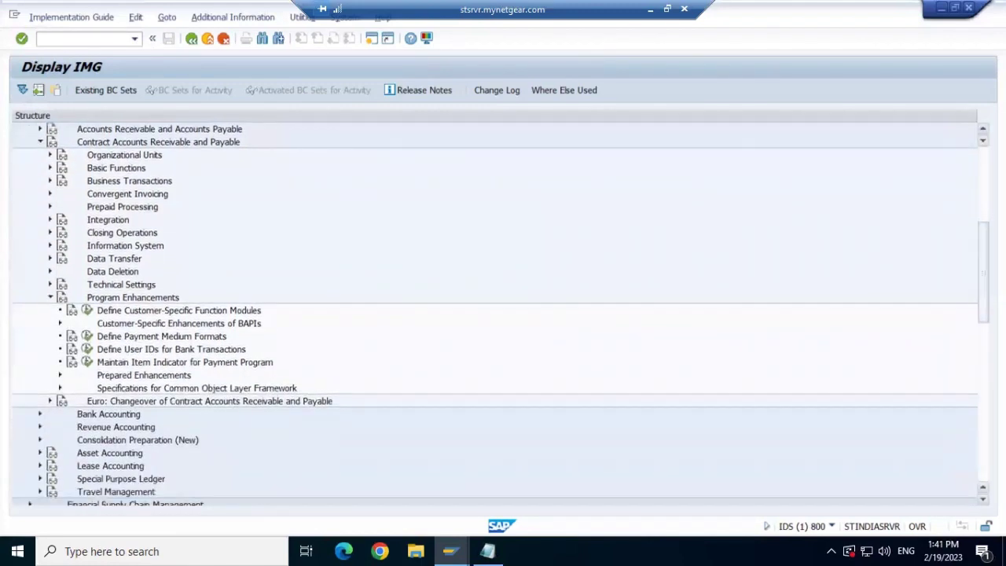
{"action": "left_click", "coordinate": [50, 298]}
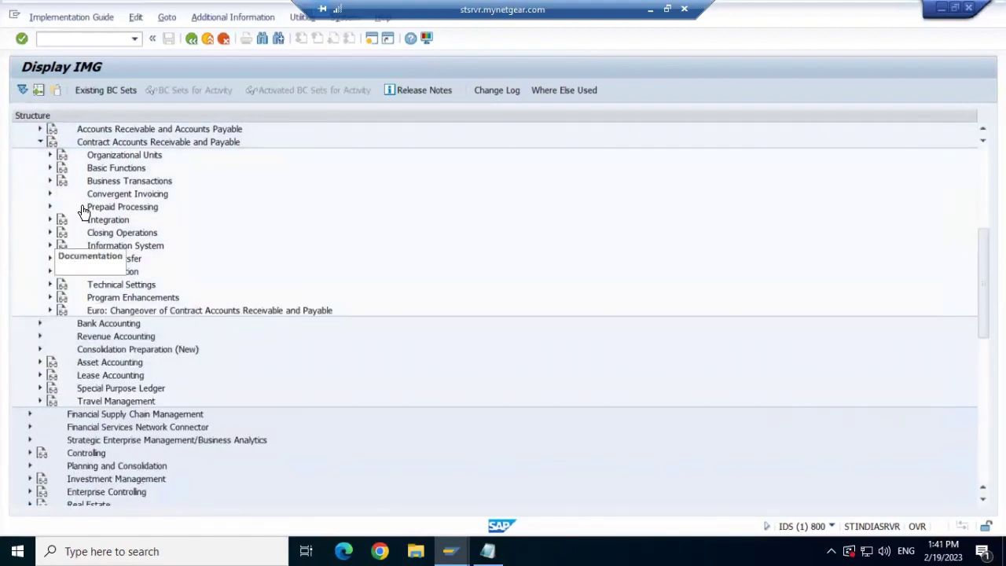
Examine Business Transactions, including its Inbound Correspondence and Submit to Collection Agency entries, and collapse the node.
{"action": "left_click", "coordinate": [51, 182]}
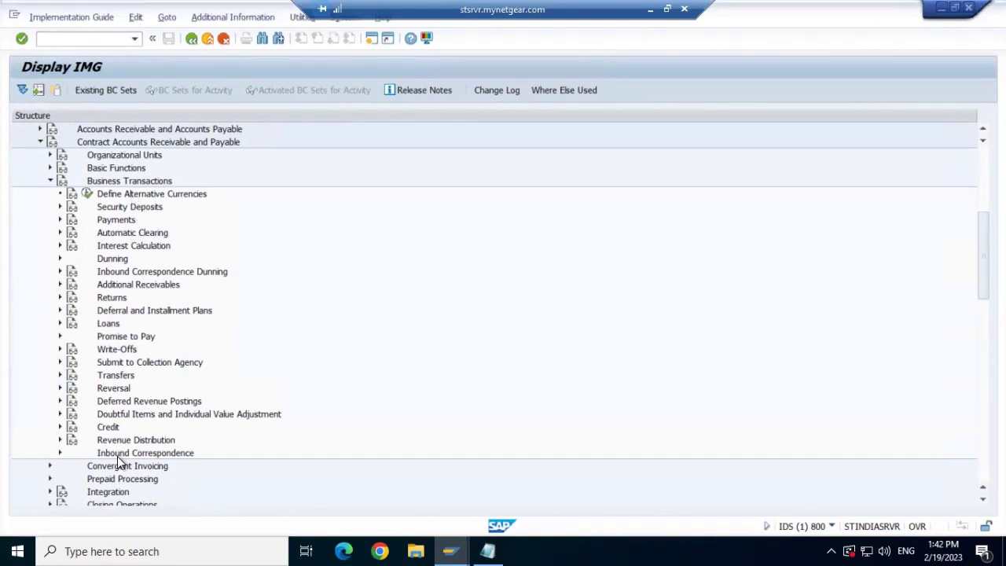
{"action": "left_click", "coordinate": [60, 454]}
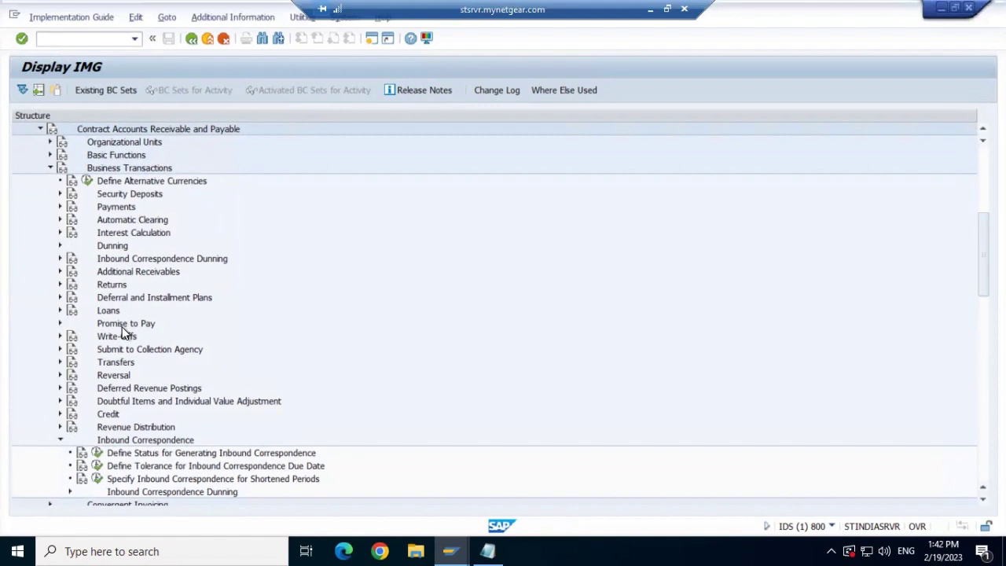
{"action": "left_click", "coordinate": [61, 440]}
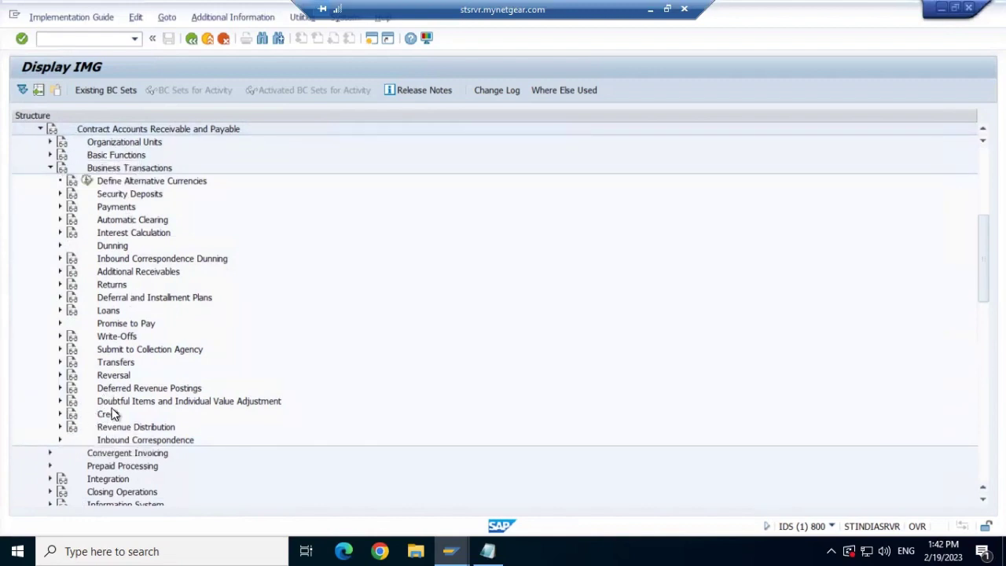
{"action": "left_click", "coordinate": [60, 349]}
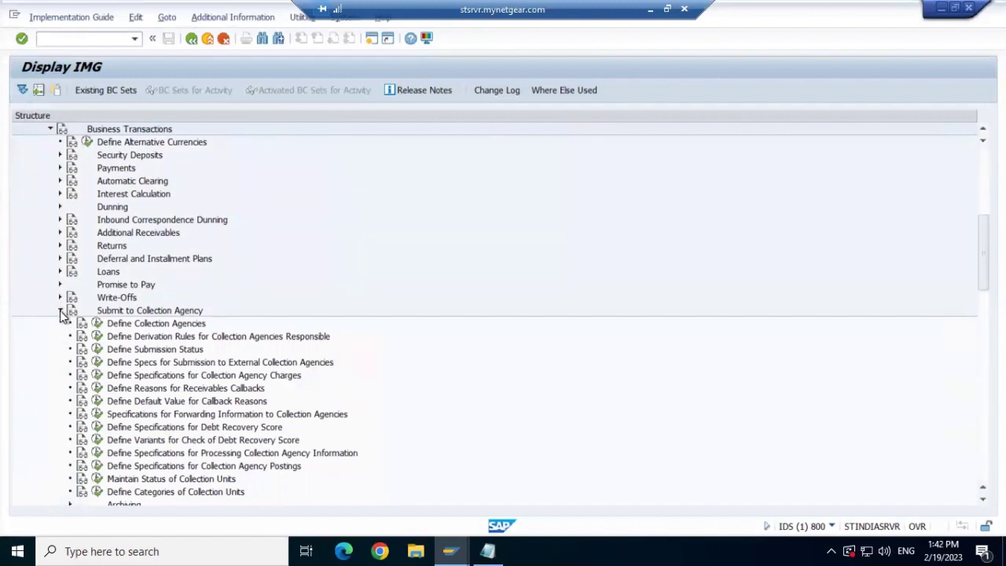
{"action": "left_click", "coordinate": [62, 311]}
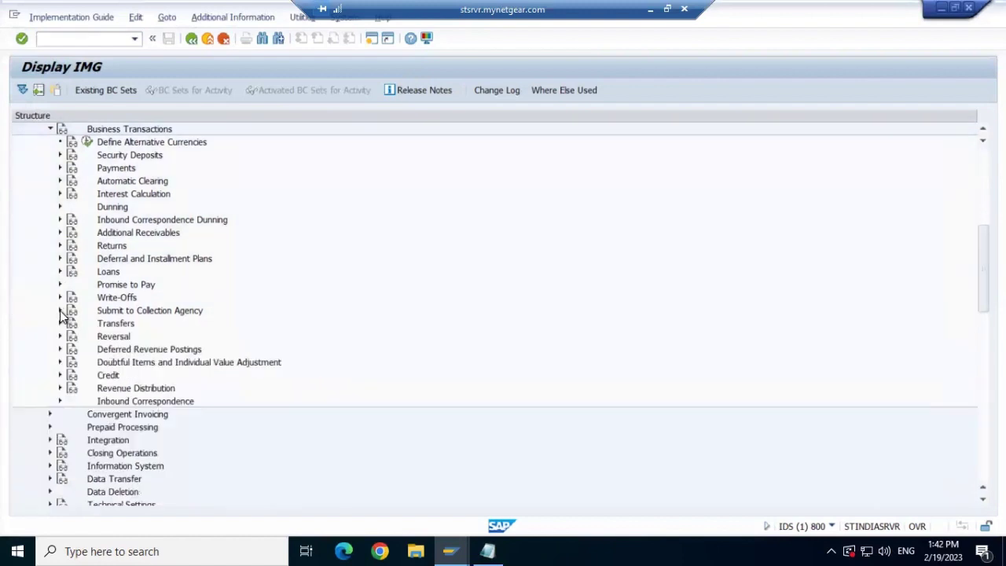
{"action": "left_click", "coordinate": [51, 130]}
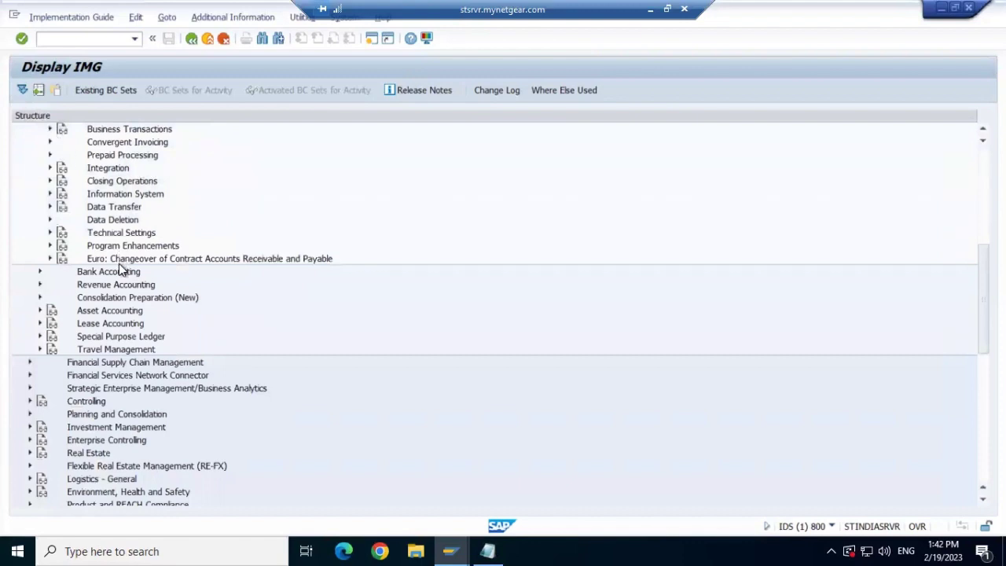
Check the entries under Revenue Accounting and Bank Accounting in Financial Accounting (New), collapsing each node after viewing it.
{"action": "left_click", "coordinate": [38, 285]}
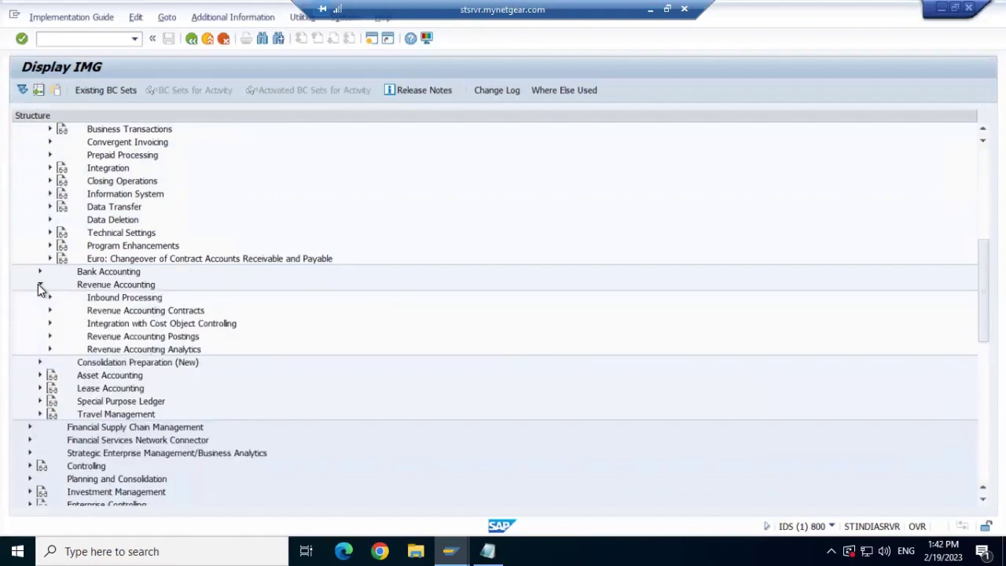
{"action": "left_click", "coordinate": [40, 285]}
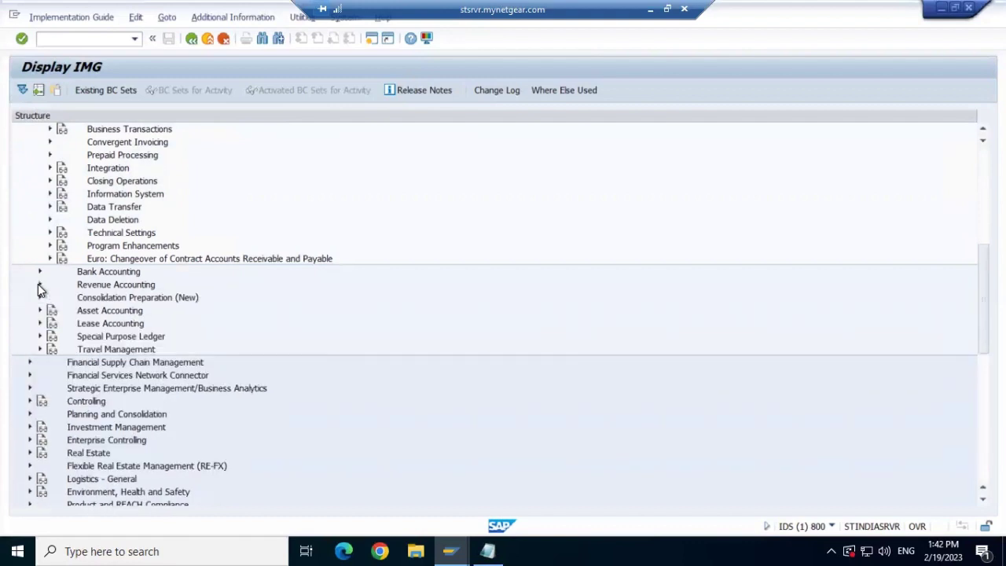
{"action": "left_click", "coordinate": [40, 272]}
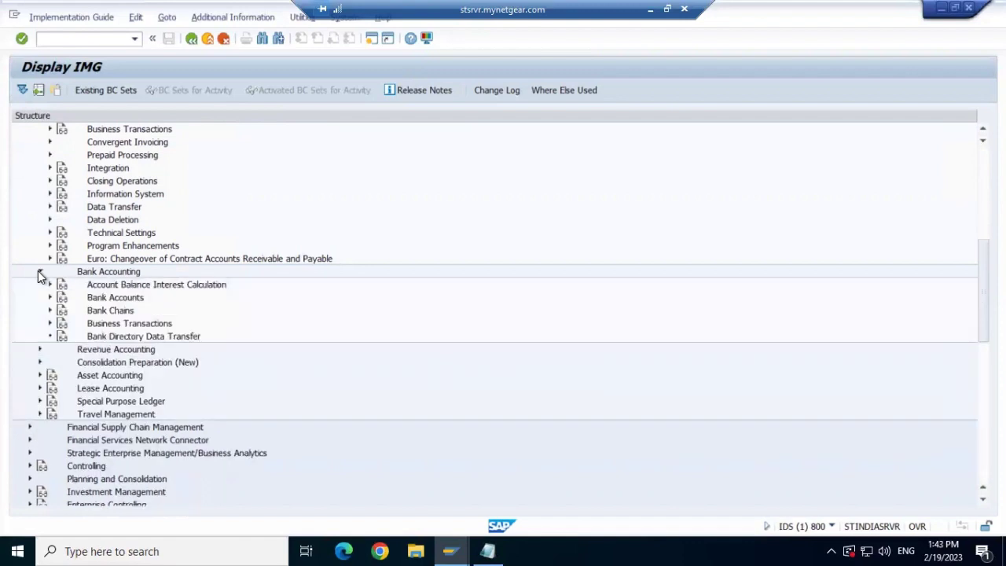
{"action": "left_click", "coordinate": [39, 272]}
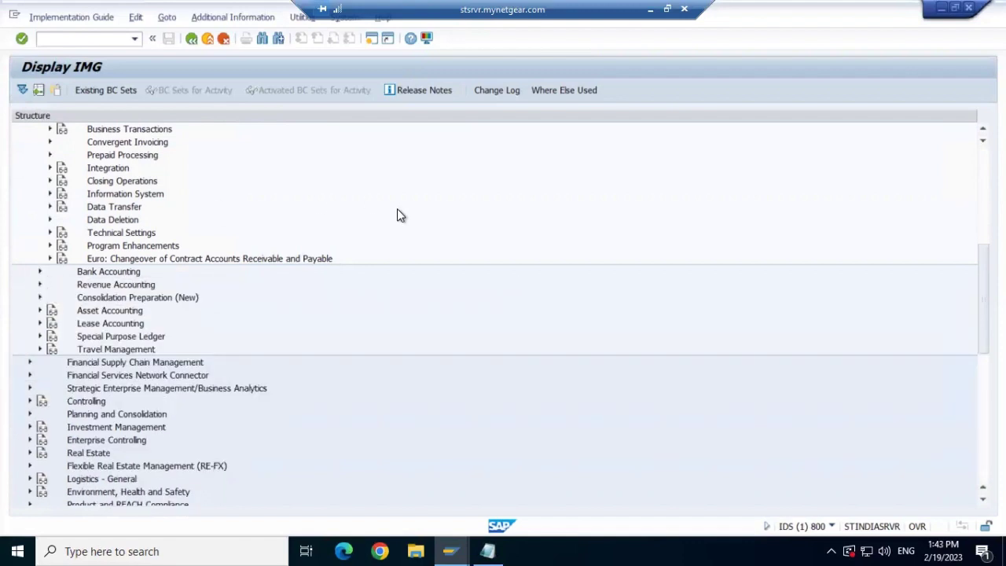
Search the guide structure for "incoming payments" and locate the Define Defaults for Incoming Payments activity from Contract Accounts Receivable and Payable.
{"action": "key", "text": "ctrl+f"}
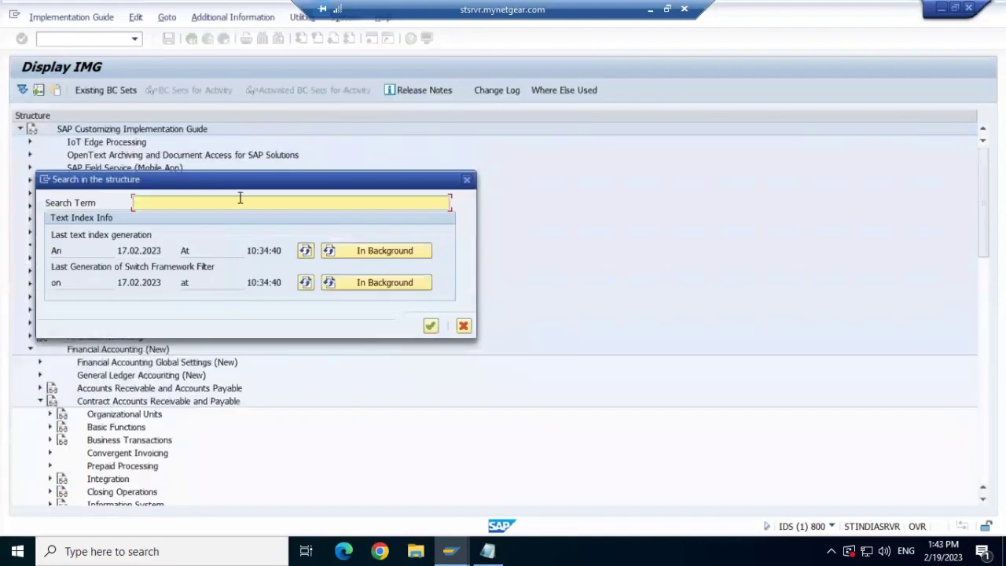
{"action": "type", "text": "incoming payments"}
{"action": "key", "text": "Return"}
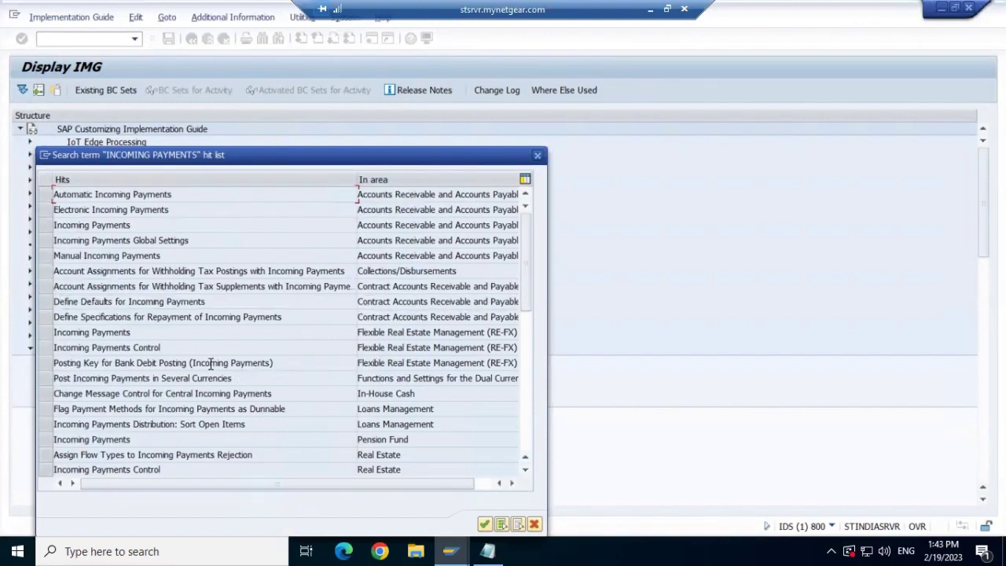
{"action": "double_click", "coordinate": [163, 301]}
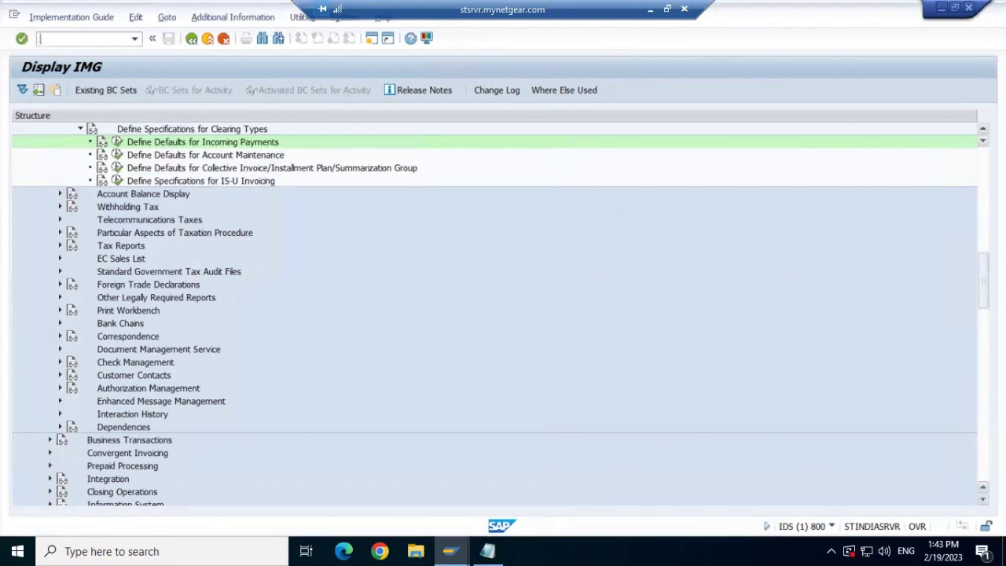
{"action": "scroll", "coordinate": [500, 314], "scroll_direction": "up", "scroll_amount": 3}
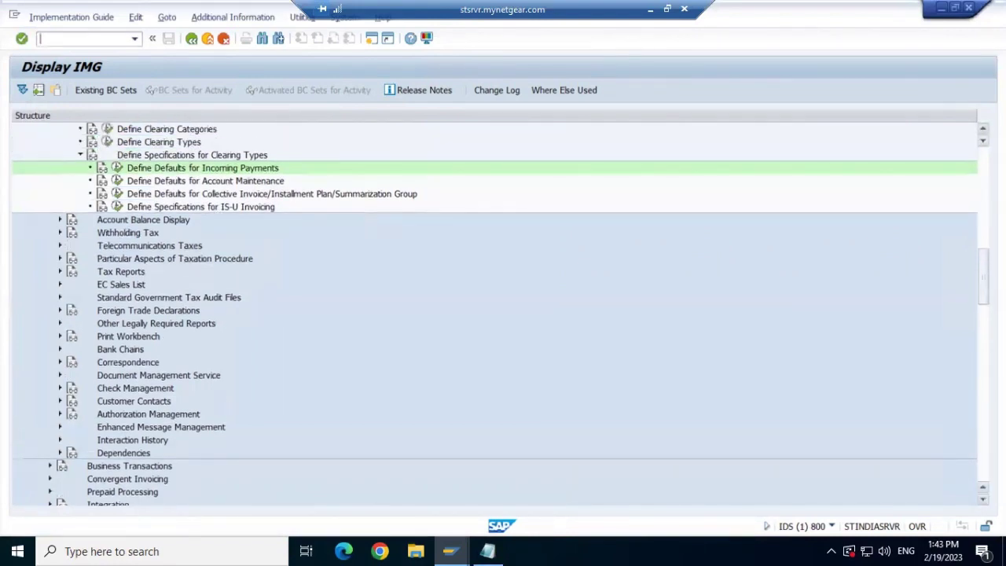
{"action": "scroll", "coordinate": [500, 314], "scroll_direction": "up", "scroll_amount": 3}
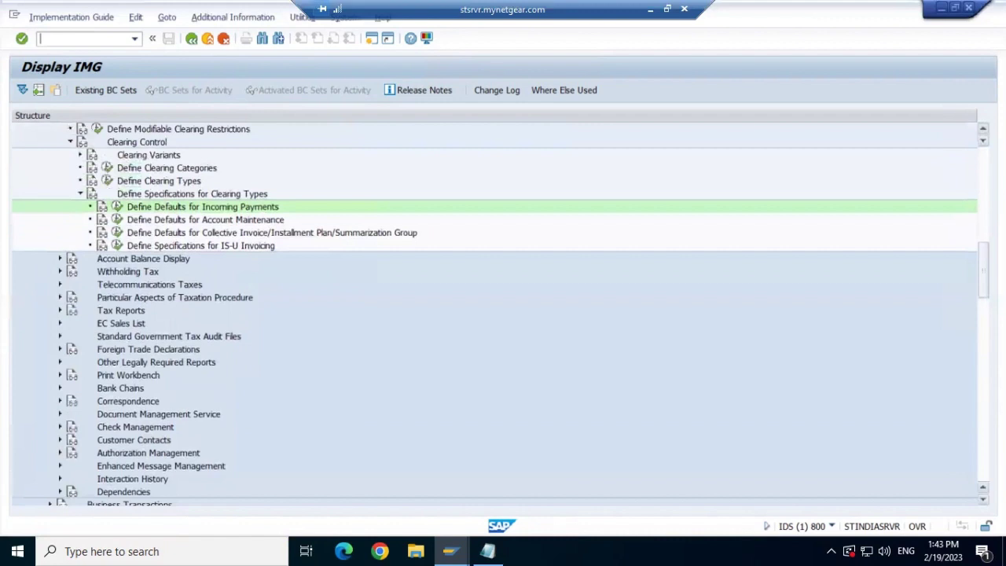
{"action": "scroll", "coordinate": [500, 315], "scroll_direction": "up", "scroll_amount": 1}
{"action": "scroll", "coordinate": [500, 315], "scroll_direction": "up", "scroll_amount": 1}
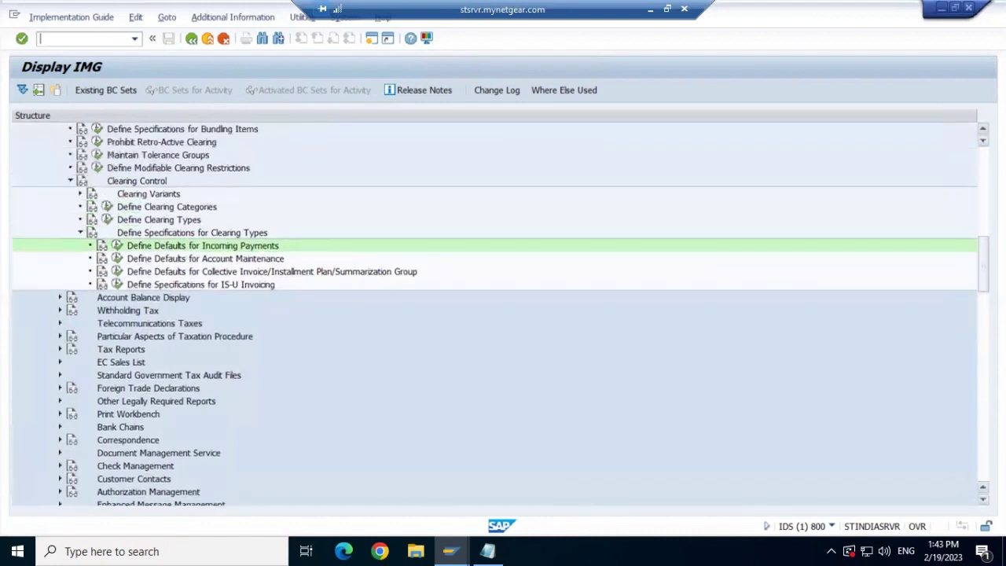
Search the guide structure for "clarification account" and go to the Define Clarification Account activity.
{"action": "scroll", "coordinate": [500, 315], "scroll_direction": "up", "scroll_amount": 1}
{"action": "scroll", "coordinate": [500, 315], "scroll_direction": "up", "scroll_amount": 7}
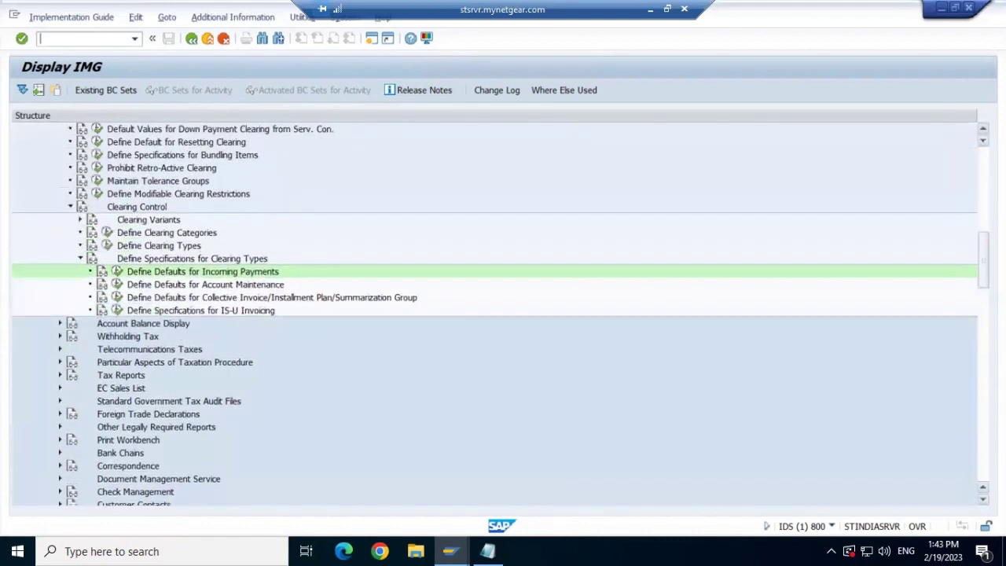
{"action": "scroll", "coordinate": [500, 314], "scroll_direction": "up", "scroll_amount": 3}
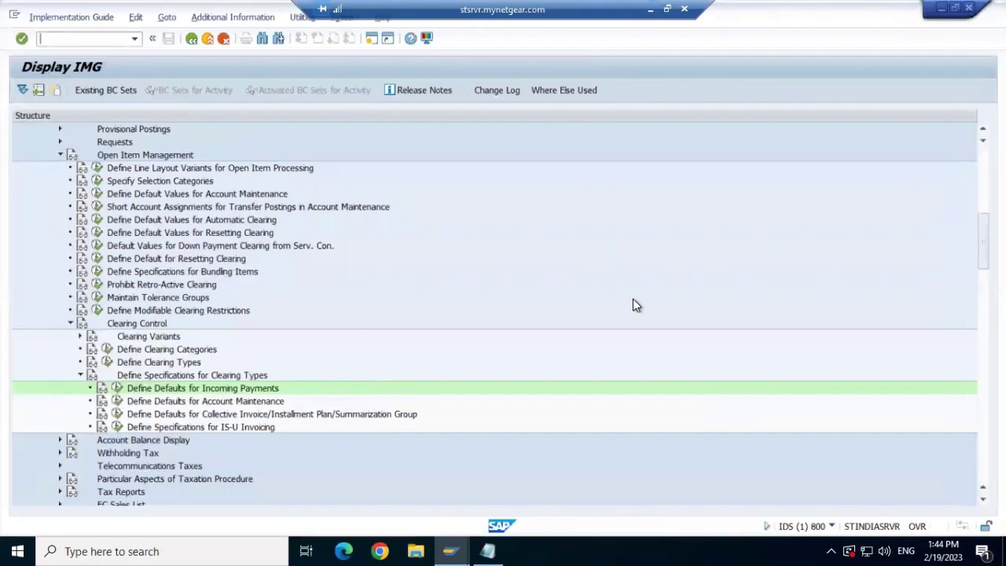
{"action": "key", "text": "ctrl+f"}
{"action": "left_click_drag", "start_coordinate": [268, 180], "coordinate": [474, 204]}
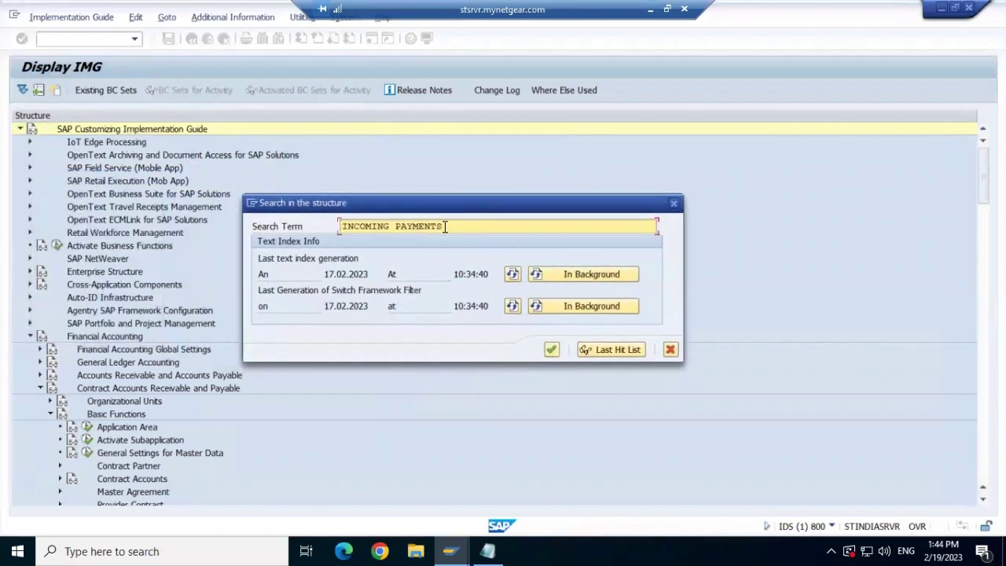
{"action": "key", "text": "BackSpace"}
{"action": "key", "text": "BackSpace"}
{"action": "key", "text": "BackSpace"}
{"action": "key", "text": "BackSpace"}
{"action": "key", "text": "BackSpace"}
{"action": "key", "text": "BackSpace"}
{"action": "key", "text": "BackSpace"}
{"action": "key", "text": "BackSpace"}
{"action": "key", "text": "BackSpace"}
{"action": "key", "text": "BackSpace"}
{"action": "key", "text": "BackSpace"}
{"action": "key", "text": "BackSpace"}
{"action": "key", "text": "BackSpace"}
{"action": "key", "text": "BackSpace"}
{"action": "key", "text": "BackSpace"}
{"action": "key", "text": "BackSpace"}
{"action": "key", "text": "BackSpace"}
{"action": "type", "text": "clar"}
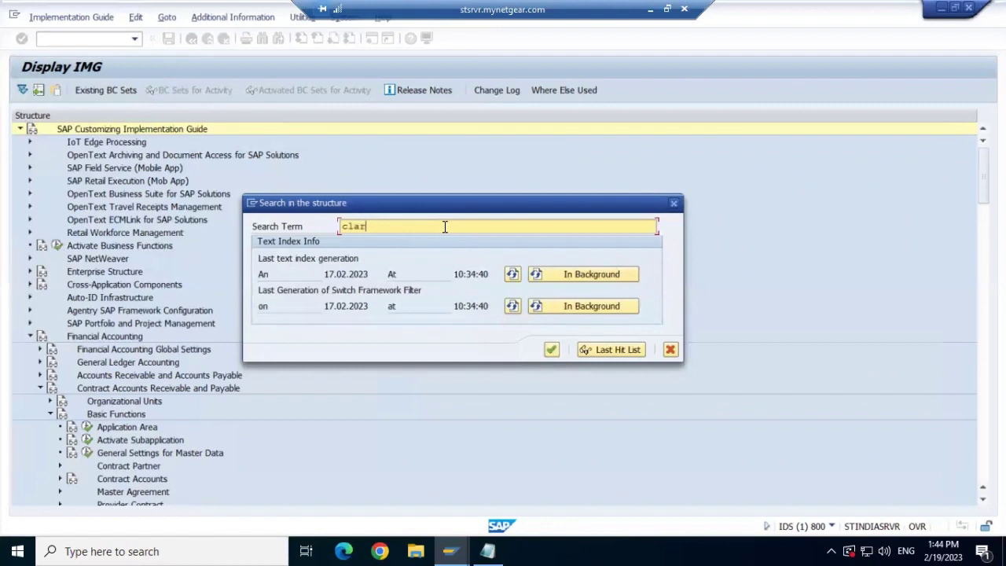
{"action": "type", "text": "ification account"}
{"action": "key", "text": "Return"}
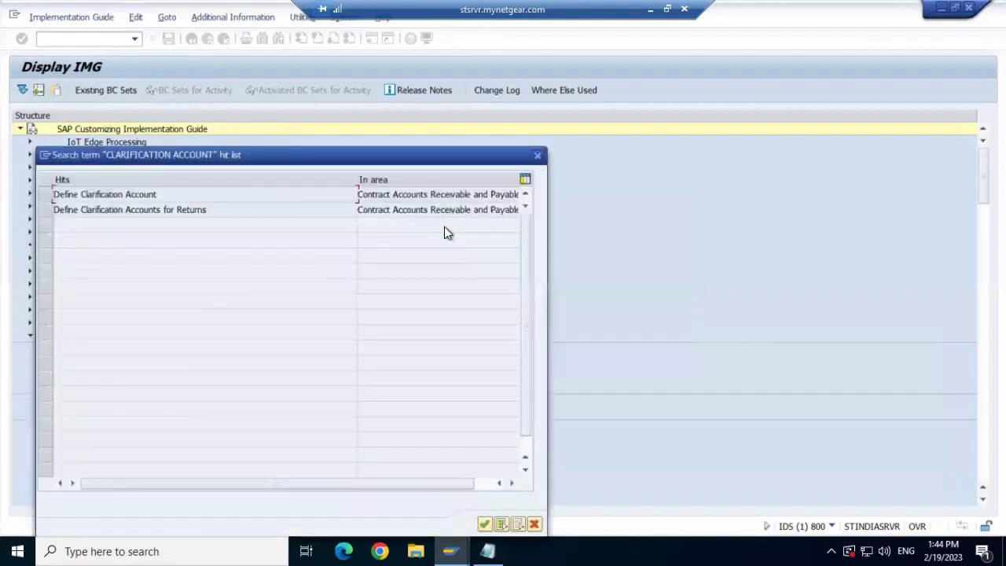
{"action": "double_click", "coordinate": [141, 195]}
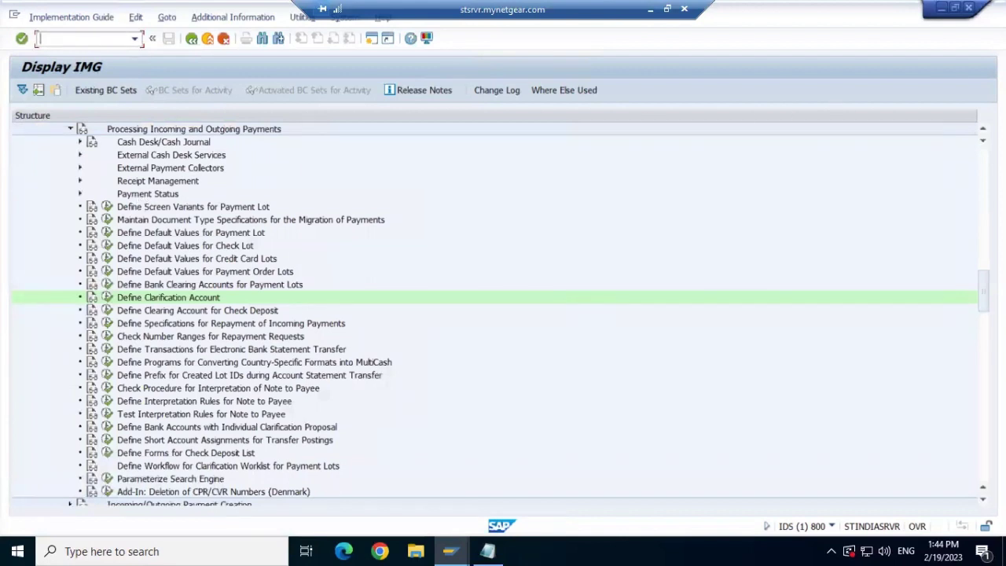
Examine where Define Clarification Account sits within Processing Incoming and Outgoing Payments, Payments and Business Transactions.
{"action": "scroll", "coordinate": [501, 315], "scroll_direction": "up", "scroll_amount": 5}
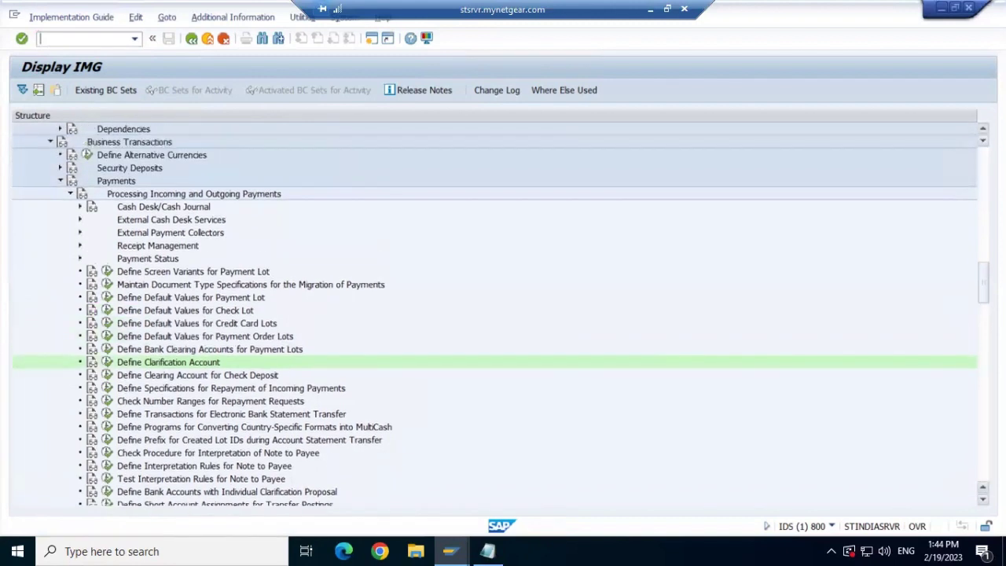
{"action": "scroll", "coordinate": [501, 314], "scroll_direction": "up", "scroll_amount": 3}
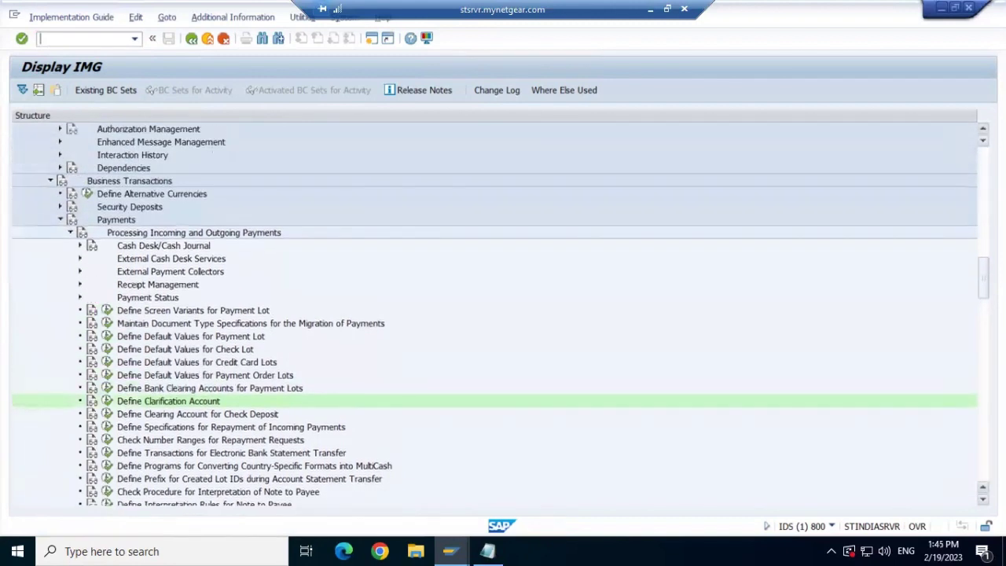
{"action": "scroll", "coordinate": [74, 345], "scroll_direction": "up", "scroll_amount": 1}
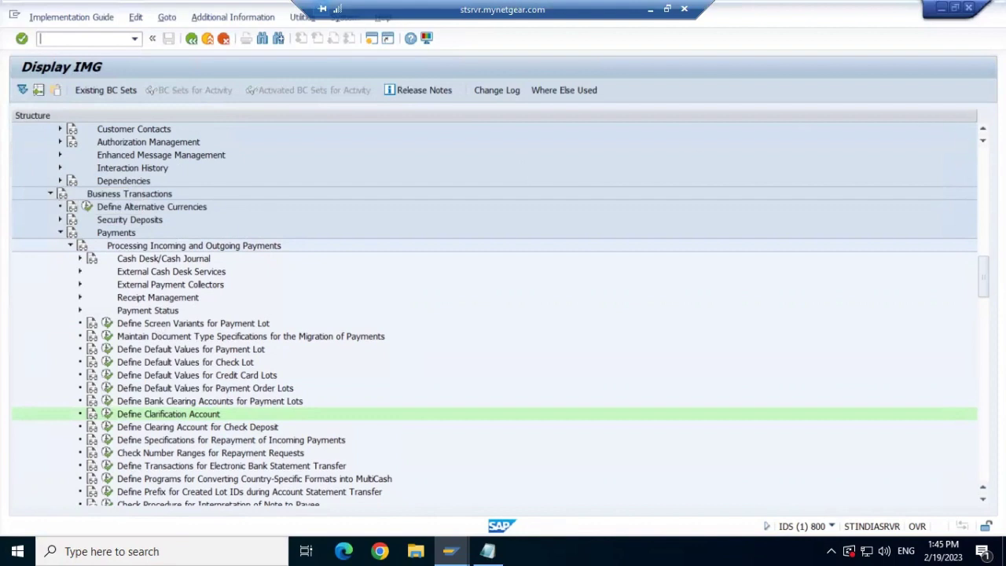
{"action": "scroll", "coordinate": [496, 315], "scroll_direction": "up", "scroll_amount": 1}
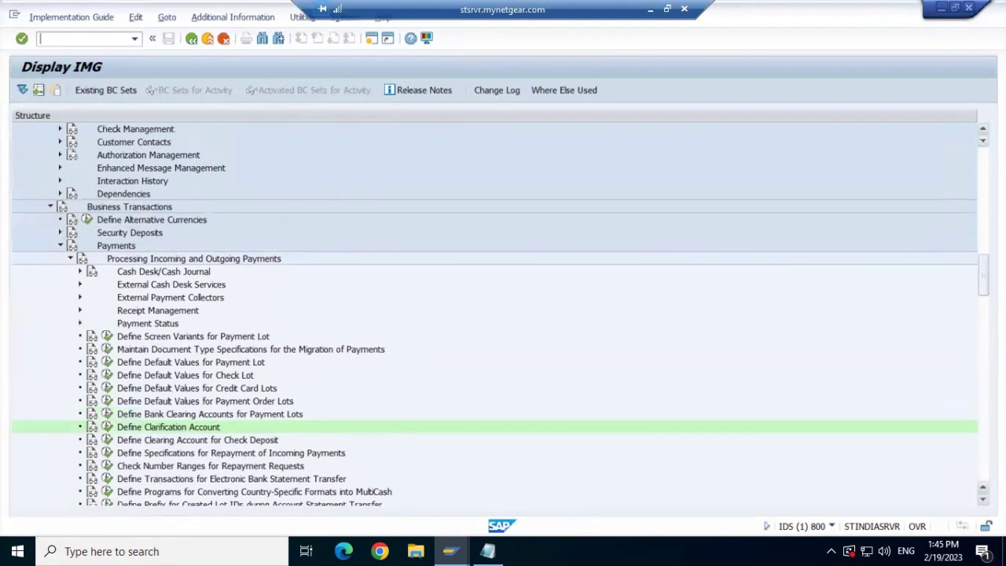
{"action": "scroll", "coordinate": [495, 315], "scroll_direction": "up", "scroll_amount": 1}
{"action": "scroll", "coordinate": [495, 314], "scroll_direction": "up", "scroll_amount": 3}
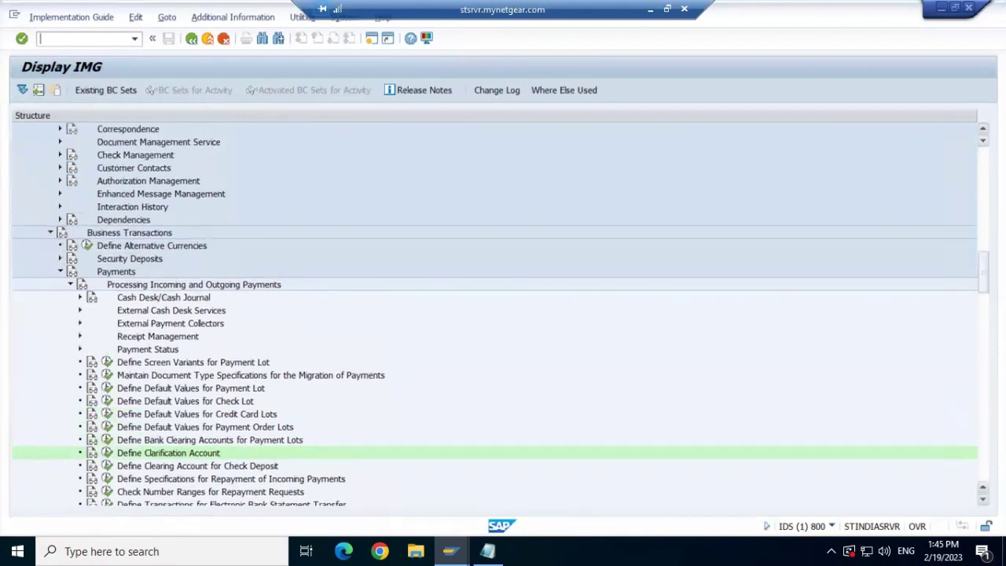
{"action": "scroll", "coordinate": [495, 314], "scroll_direction": "down", "scroll_amount": 4}
{"action": "scroll", "coordinate": [495, 314], "scroll_direction": "down", "scroll_amount": 1}
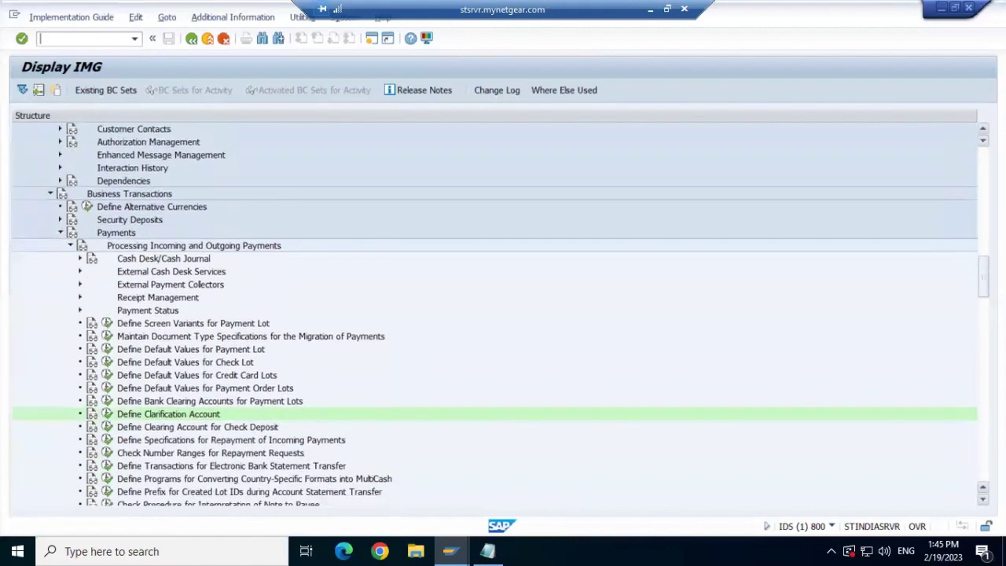
Collapse the Financial Accounting node with its expanded subnodes, and Contract Accounts Receivable and Payable under Financial Accounting (New).
{"action": "scroll", "coordinate": [388, 354], "scroll_direction": "up", "scroll_amount": 15}
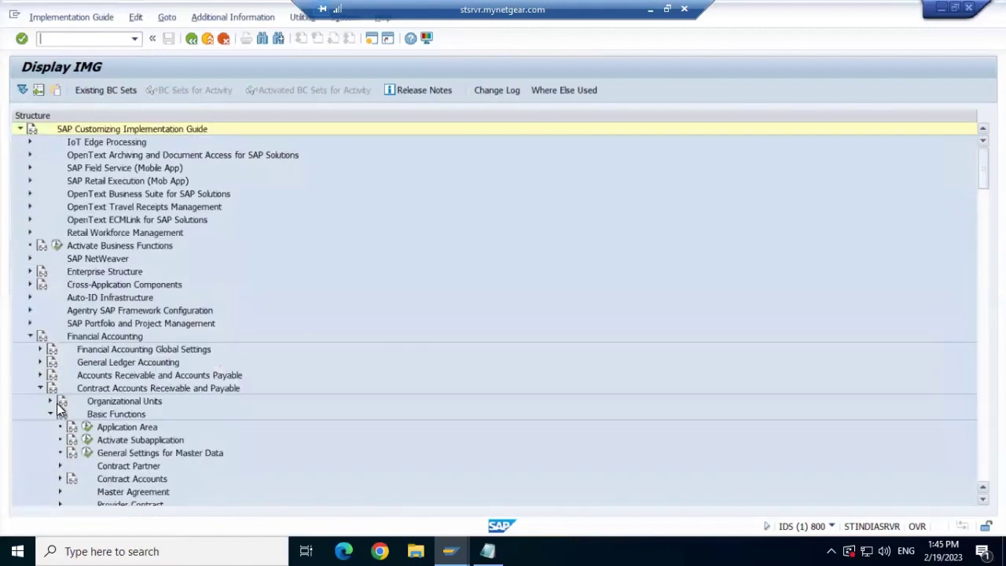
{"action": "left_click", "coordinate": [48, 412]}
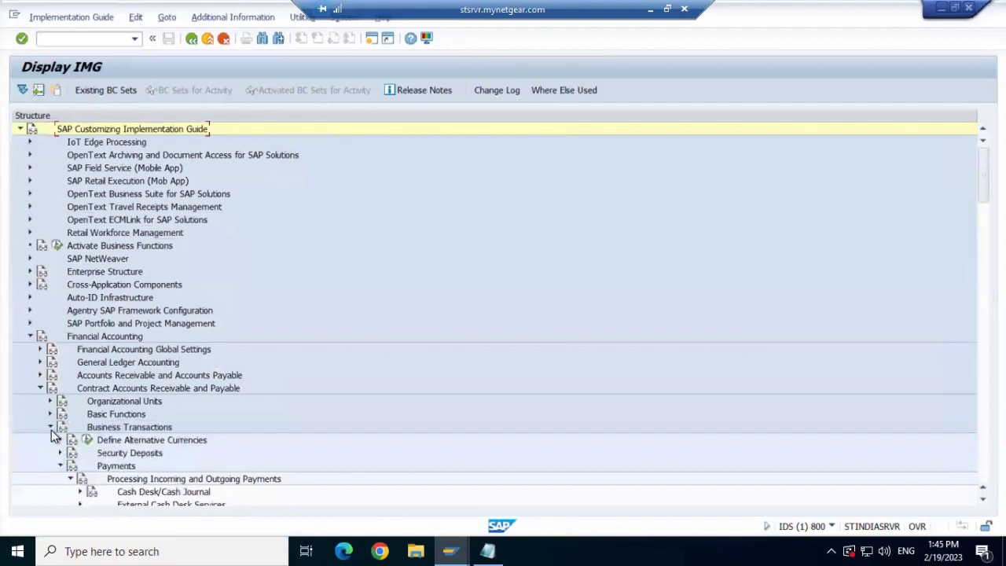
{"action": "left_click", "coordinate": [51, 429]}
{"action": "left_click", "coordinate": [41, 390]}
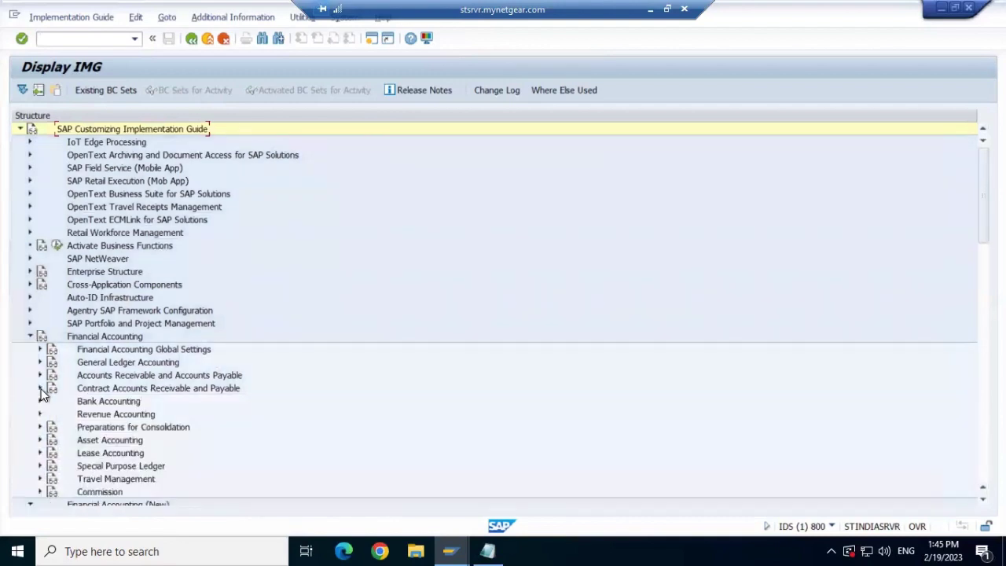
{"action": "left_click", "coordinate": [29, 336]}
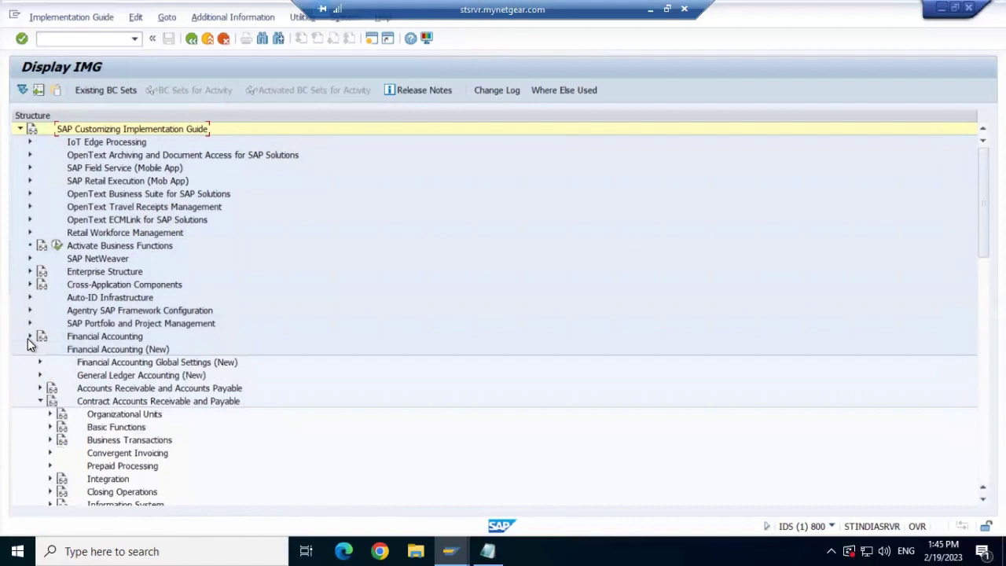
{"action": "left_click", "coordinate": [40, 401]}
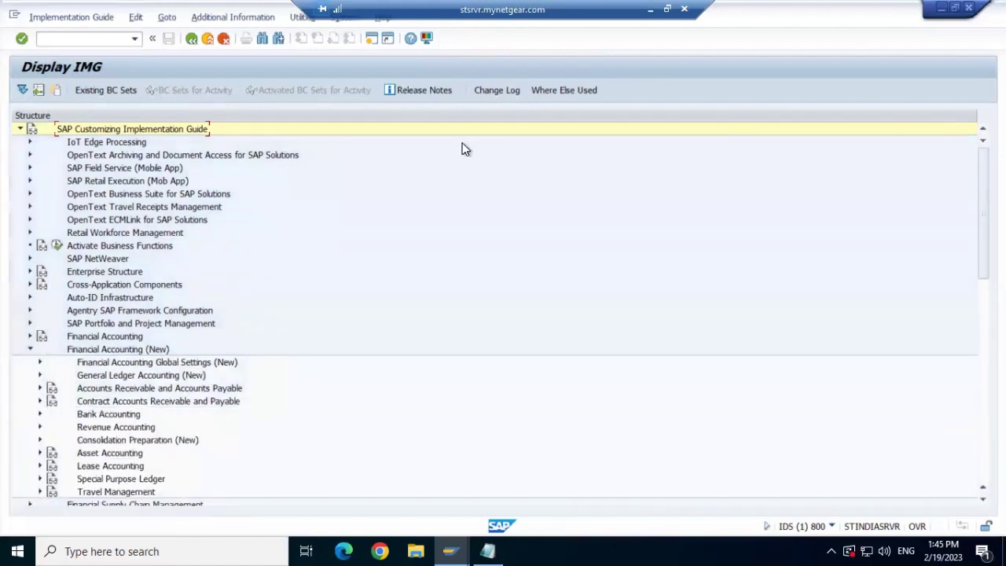
Look through Basic Functions in Contract Accounts Receivable and Payable under Financial Accounting (New), checking the Contract Accounts entries and collapsing that node.
{"action": "left_click", "coordinate": [40, 401]}
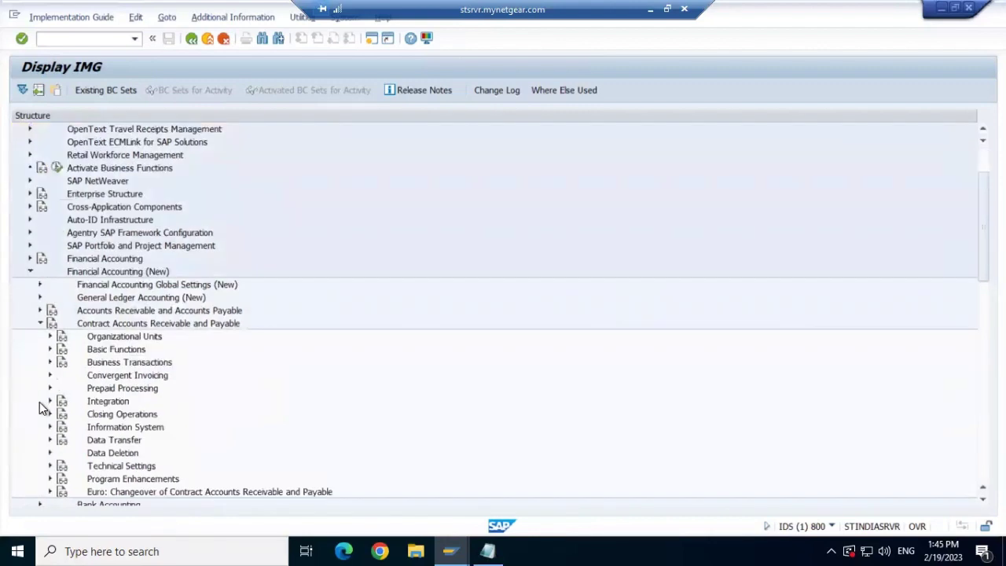
{"action": "left_click", "coordinate": [50, 349]}
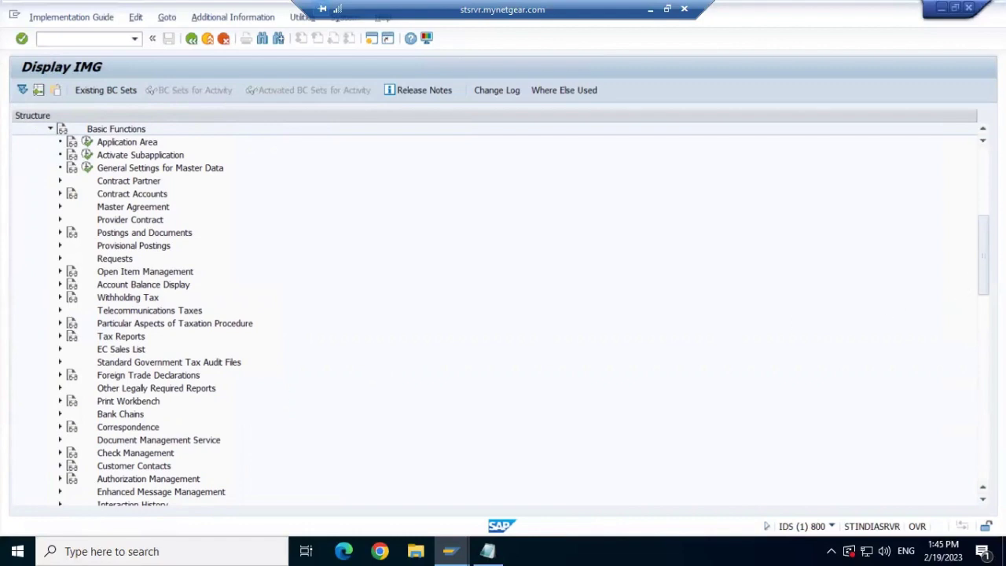
{"action": "scroll", "coordinate": [983, 260], "scroll_direction": "down", "scroll_amount": 2}
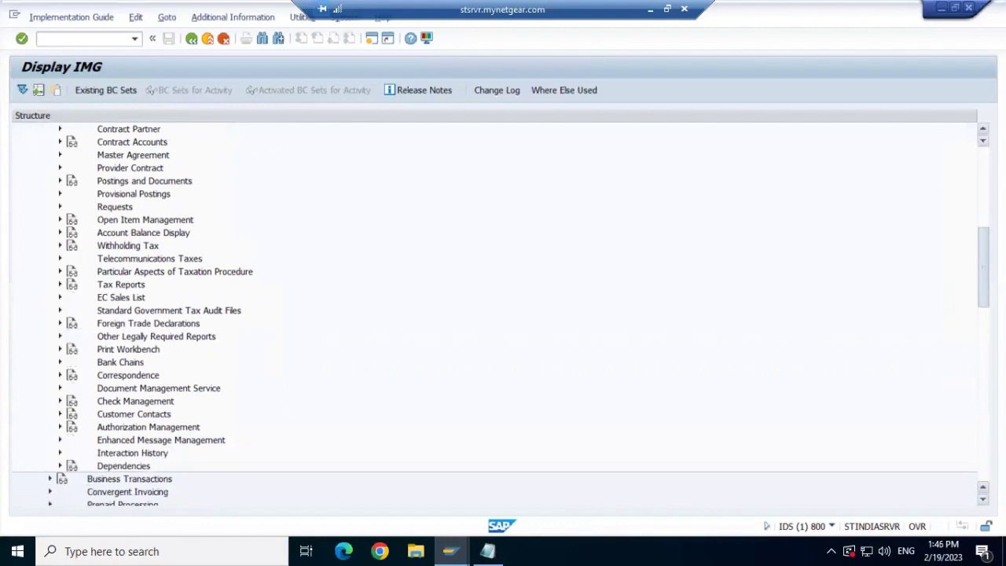
{"action": "scroll", "coordinate": [495, 314], "scroll_direction": "up", "scroll_amount": 2}
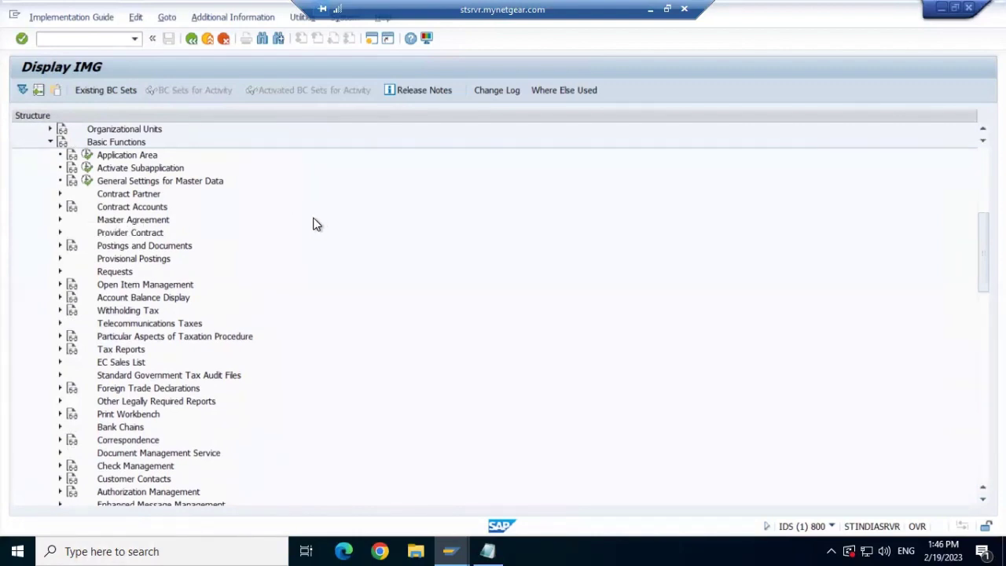
{"action": "left_click", "coordinate": [60, 208]}
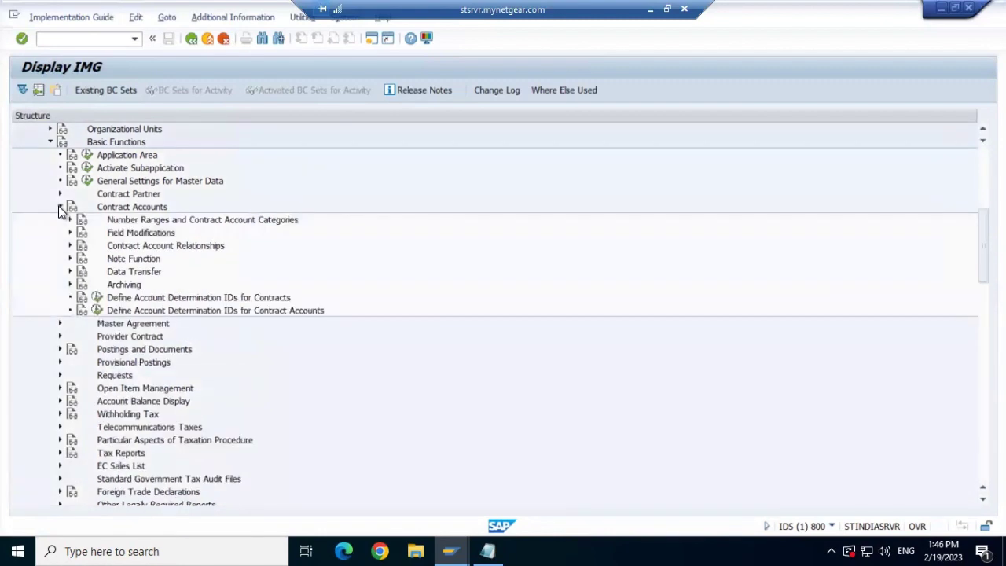
{"action": "left_click", "coordinate": [60, 207]}
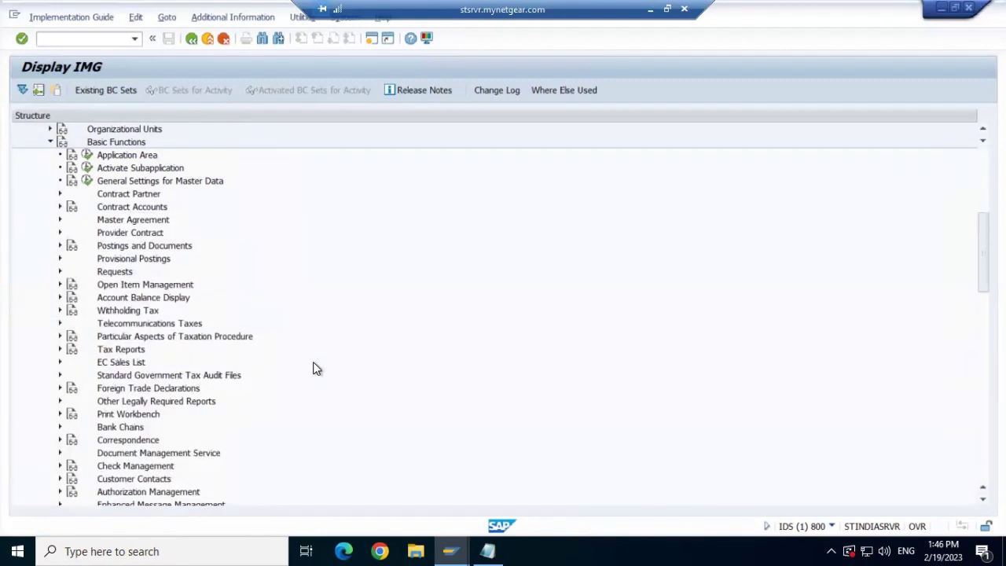
Repeat the clarification account search and jump to the Define Clarification Account hit in the structure.
{"action": "key", "text": "ctrl+f"}
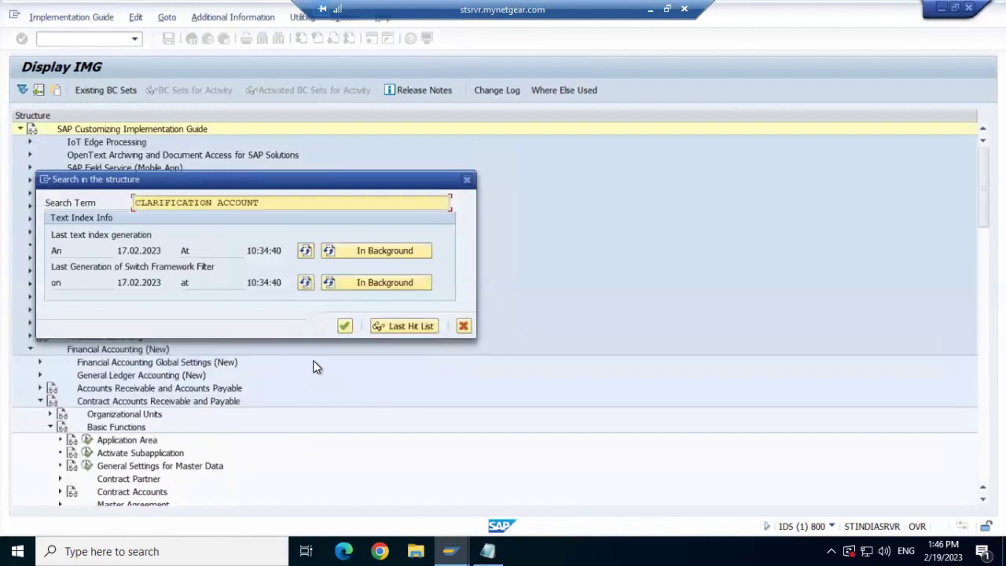
{"action": "left_click", "coordinate": [345, 326]}
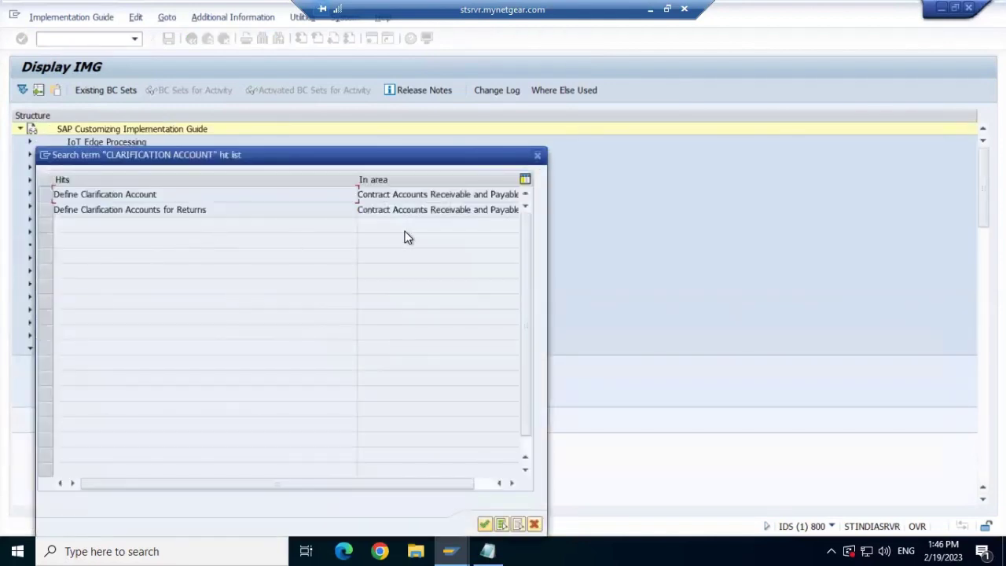
{"action": "double_click", "coordinate": [135, 195]}
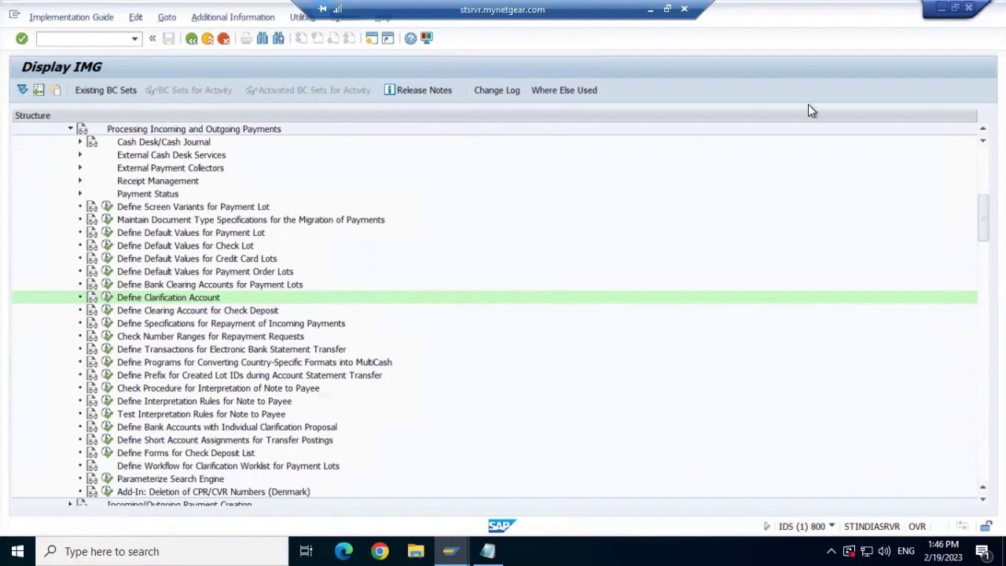
Review the path to Define Clarification Account under Business Transactions, collapsing and re-expanding the Payments node.
{"action": "scroll", "coordinate": [501, 314], "scroll_direction": "up", "scroll_amount": 4}
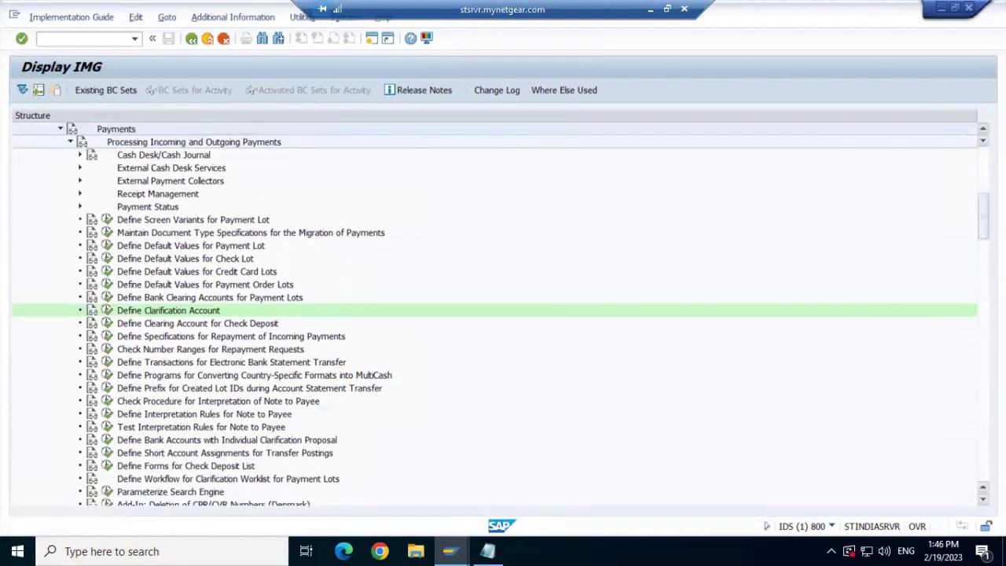
{"action": "scroll", "coordinate": [501, 315], "scroll_direction": "up", "scroll_amount": 1}
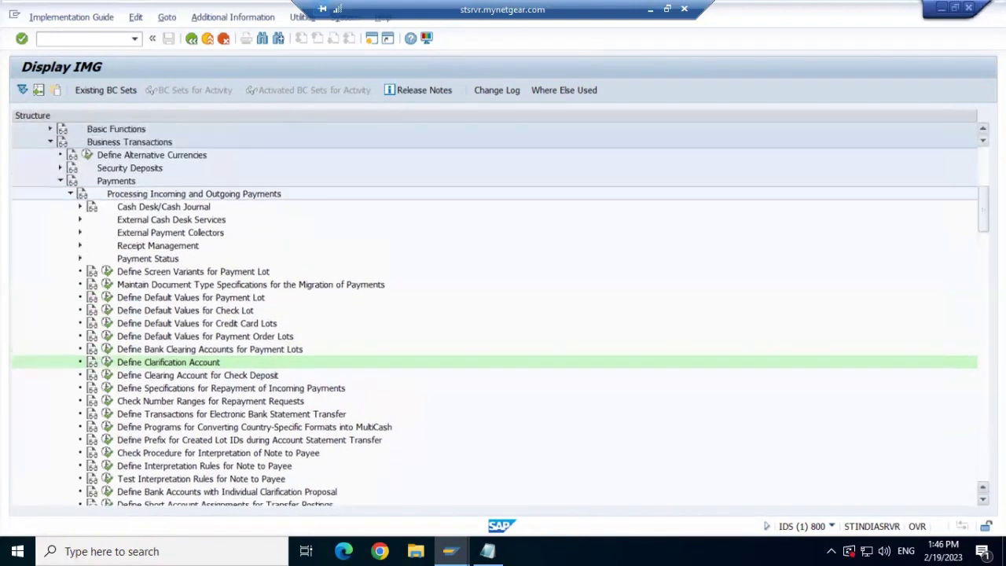
{"action": "scroll", "coordinate": [501, 315], "scroll_direction": "up", "scroll_amount": 1}
{"action": "scroll", "coordinate": [501, 315], "scroll_direction": "down", "scroll_amount": 1}
{"action": "scroll", "coordinate": [501, 314], "scroll_direction": "up", "scroll_amount": 4}
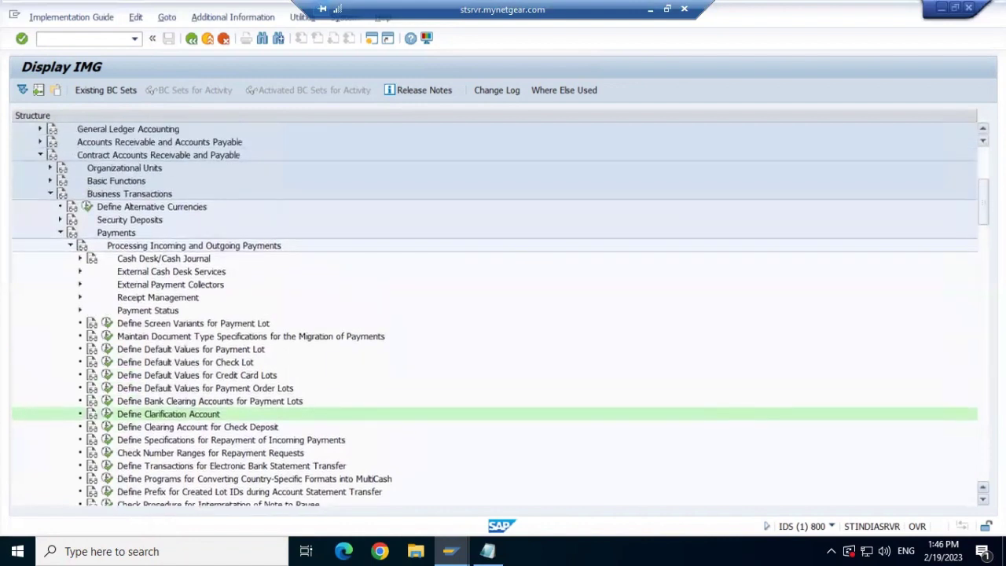
{"action": "left_click", "coordinate": [60, 234]}
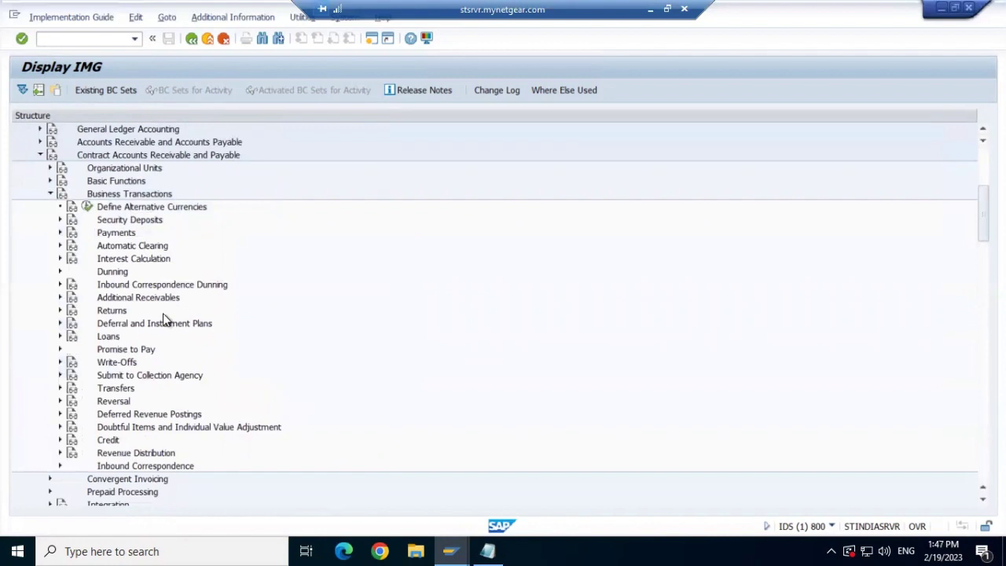
{"action": "left_click", "coordinate": [60, 234]}
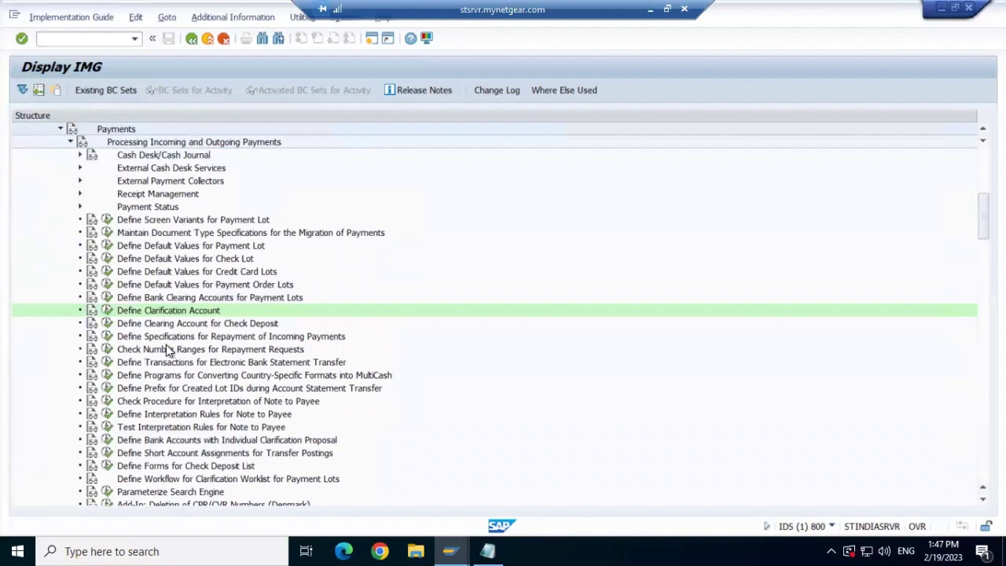
Open Define Clarification Account for chart of accounts ENST after browsing the list of available charts.
{"action": "left_click", "coordinate": [106, 311]}
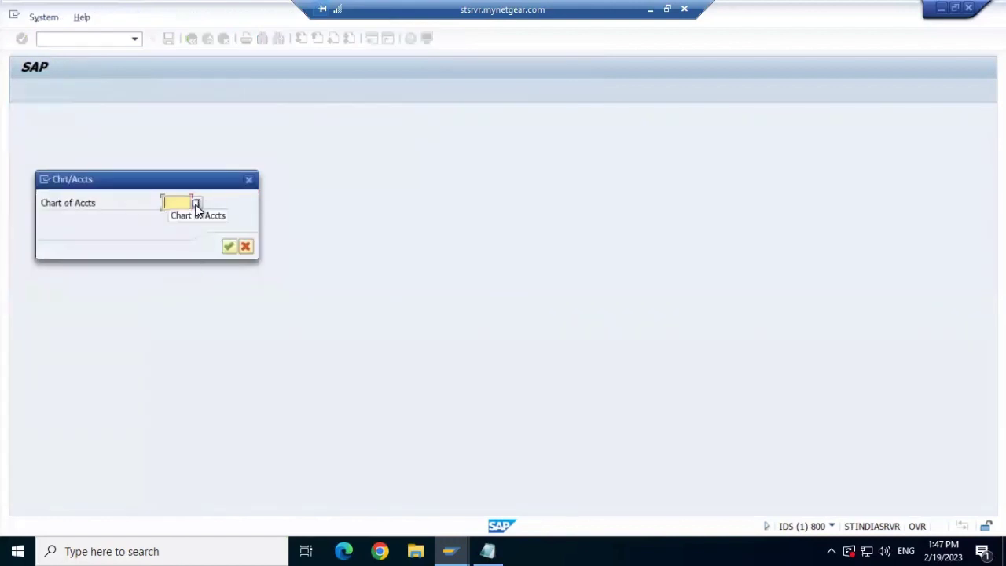
{"action": "left_click", "coordinate": [197, 205]}
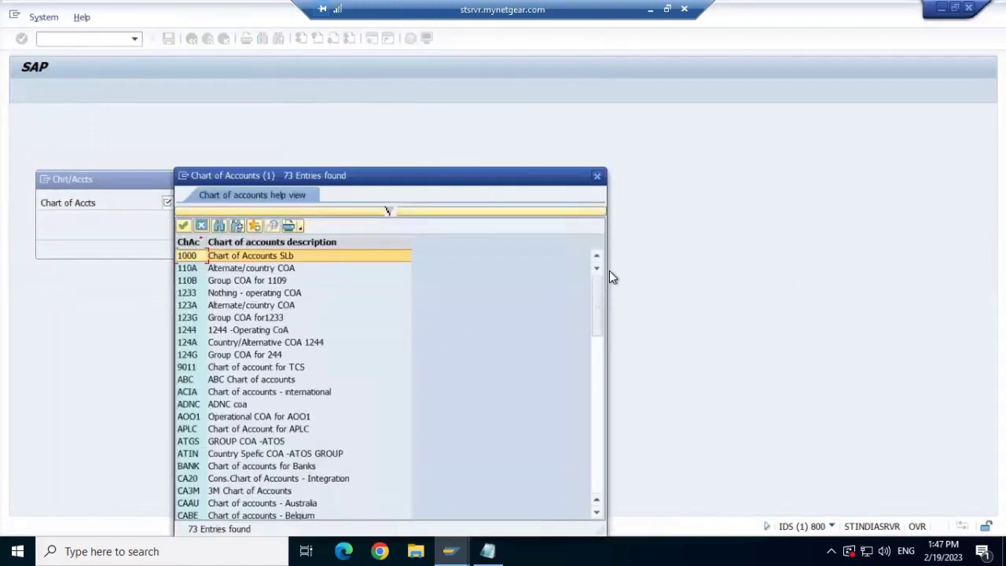
{"action": "left_click_drag", "start_coordinate": [598, 295], "coordinate": [601, 428]}
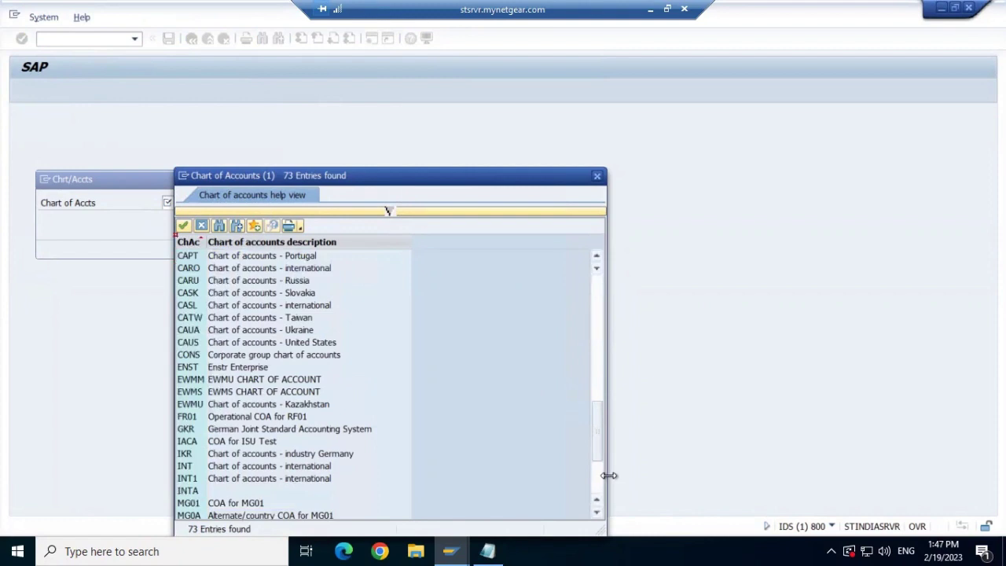
{"action": "left_click_drag", "start_coordinate": [596, 422], "coordinate": [594, 477]}
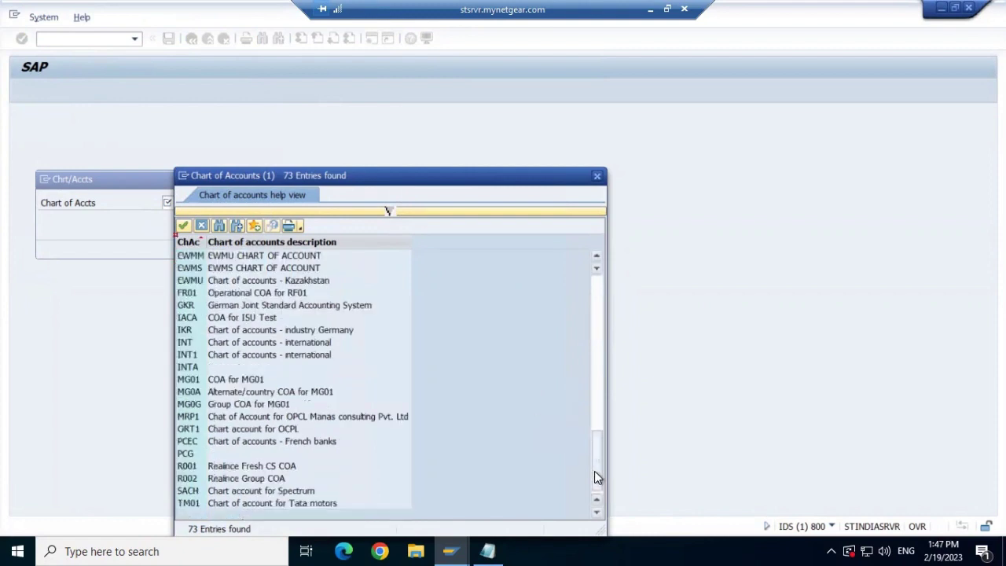
{"action": "left_click", "coordinate": [598, 176]}
{"action": "type", "text": "E"}
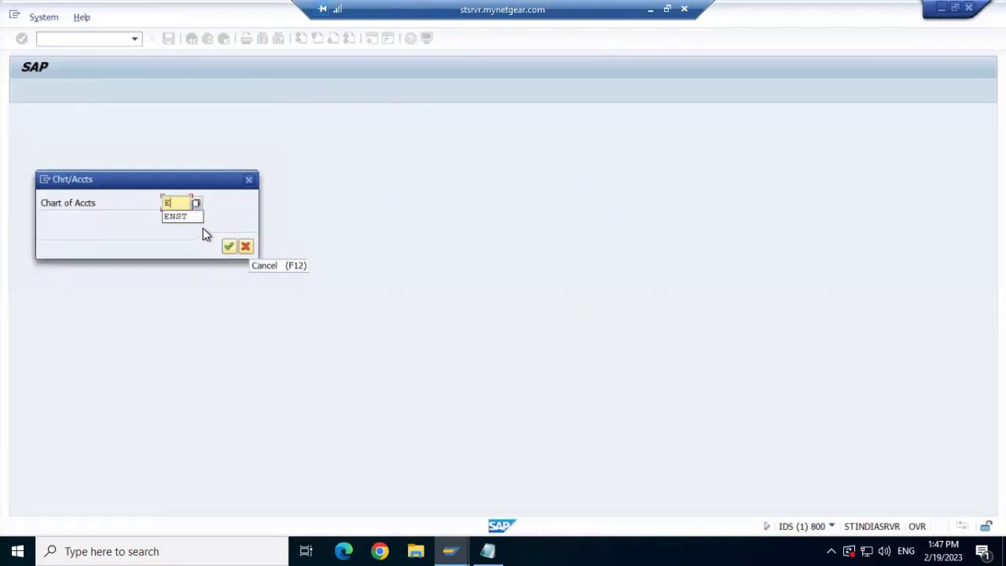
{"action": "left_click", "coordinate": [187, 217]}
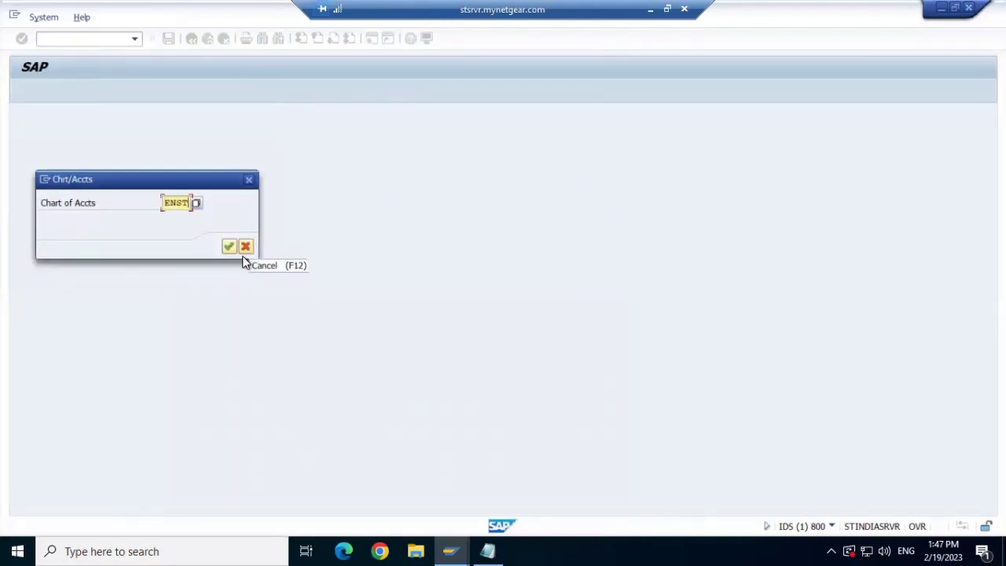
{"action": "left_click", "coordinate": [228, 248]}
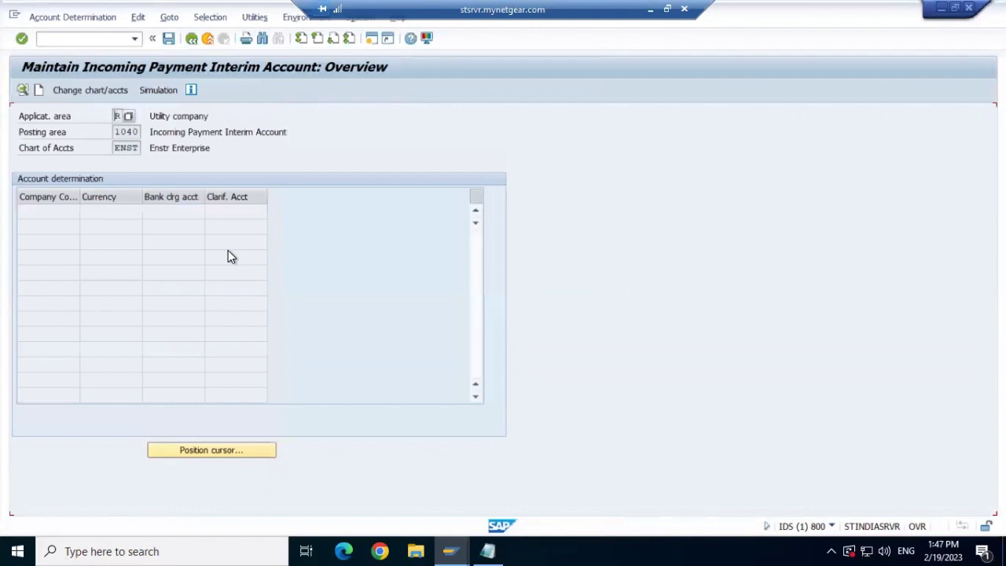
Return to the structure, reopen Define Clarification Account and reconfirm ENST as its chart of accounts.
{"action": "left_click", "coordinate": [193, 40]}
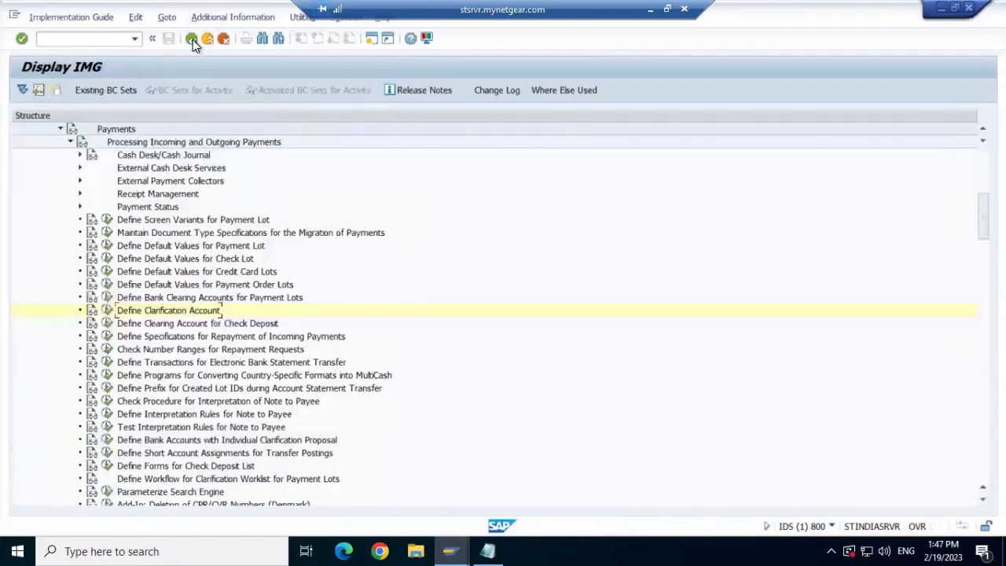
{"action": "left_click", "coordinate": [106, 310]}
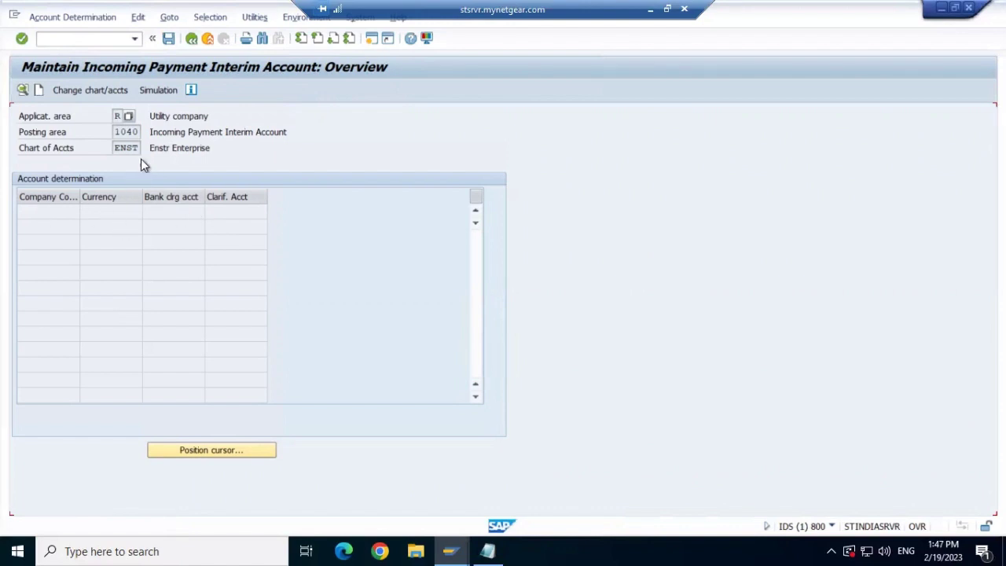
{"action": "left_click", "coordinate": [79, 95]}
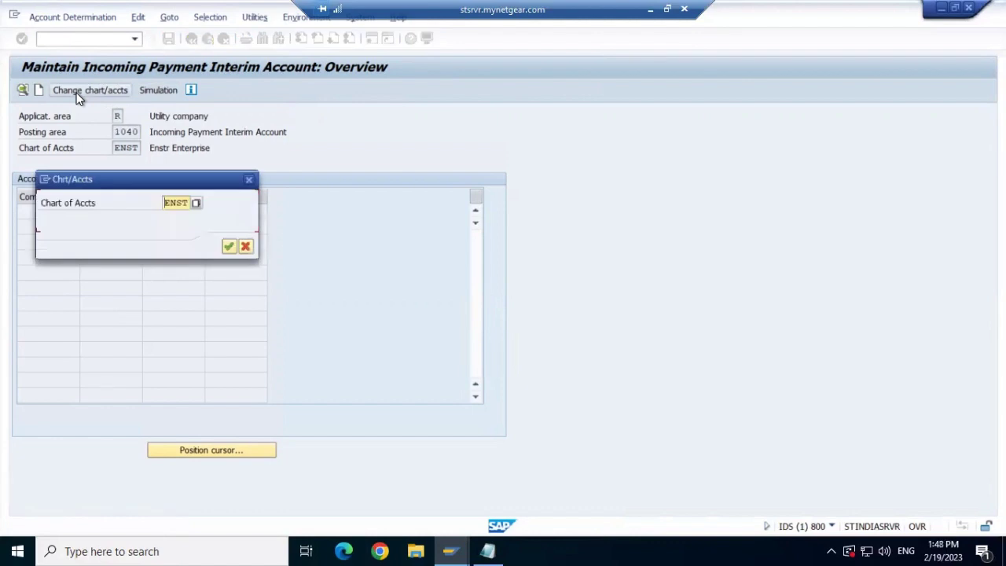
{"action": "left_click", "coordinate": [229, 248]}
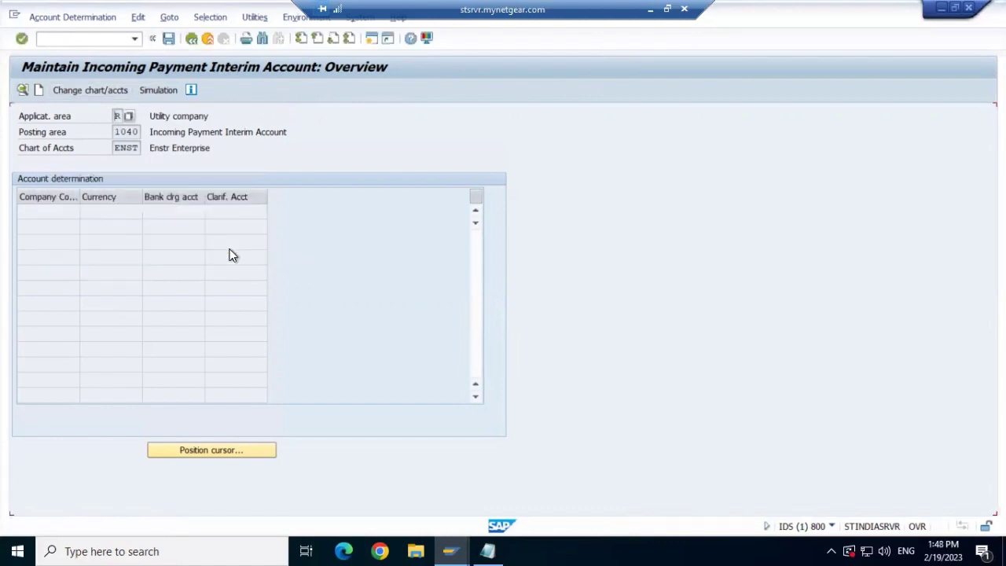
Review the fields for creating an incoming payment interim account entry, cancel it and return to the structure.
{"action": "left_click", "coordinate": [39, 89]}
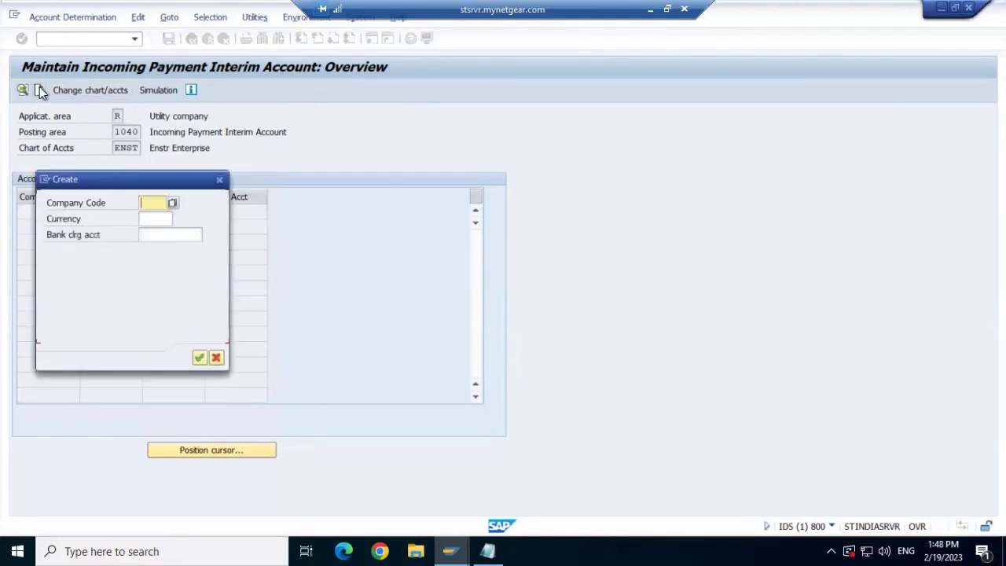
{"action": "left_click", "coordinate": [160, 234]}
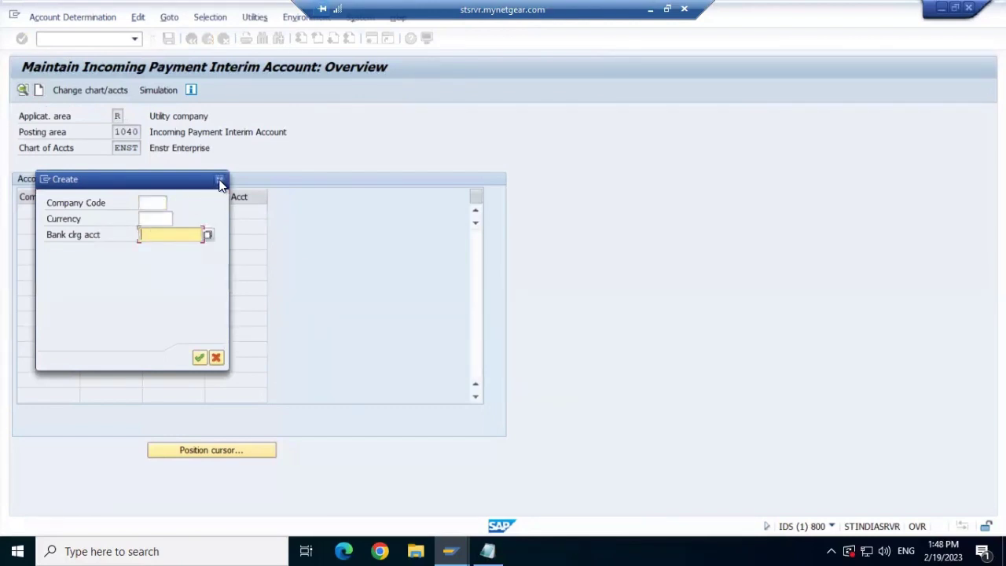
{"action": "left_click", "coordinate": [221, 180]}
{"action": "left_click", "coordinate": [192, 40]}
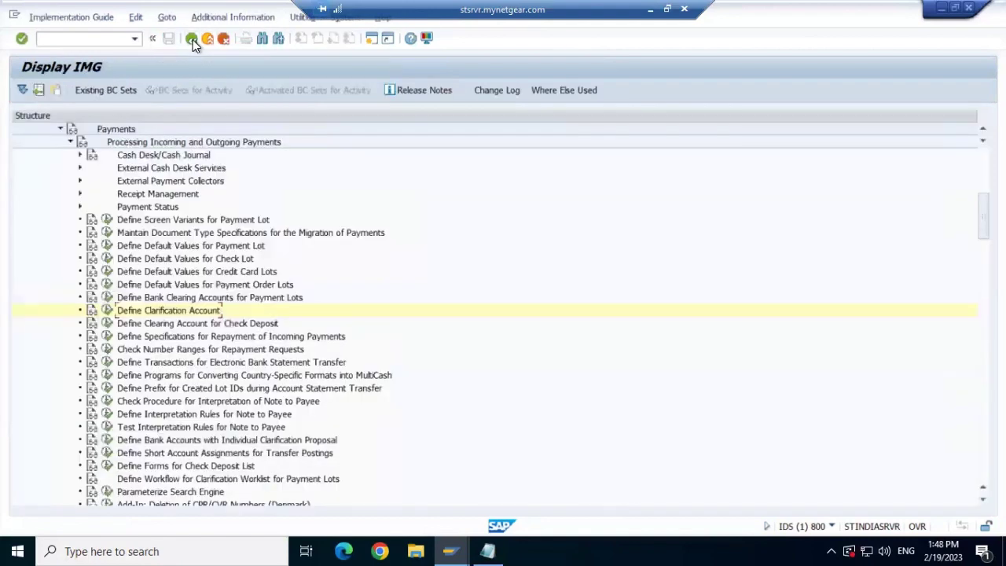
Open Define Bank Clearing Accounts for Payment Lots and select the row of company code ENST.
{"action": "left_click", "coordinate": [108, 298]}
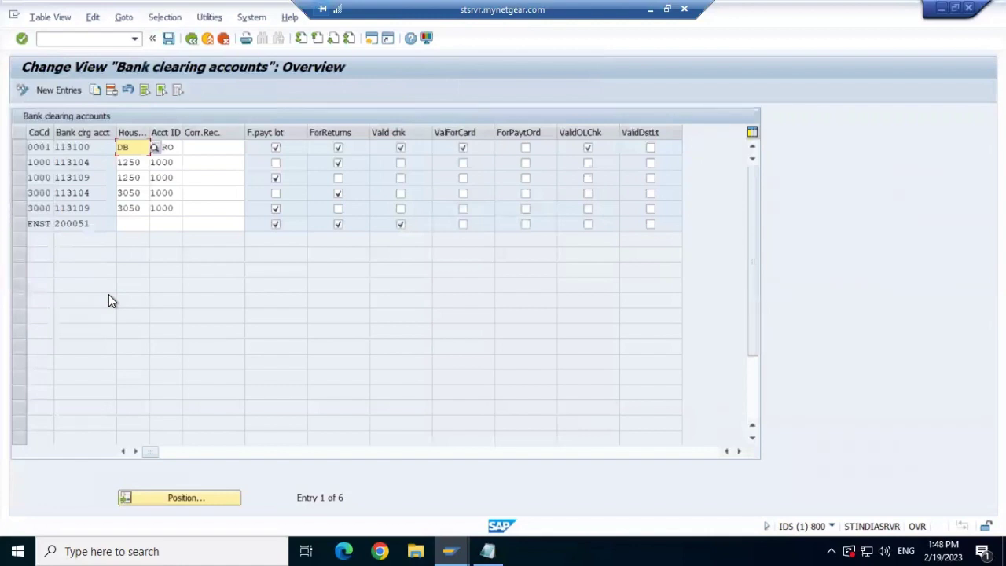
{"action": "key", "text": "Tab"}
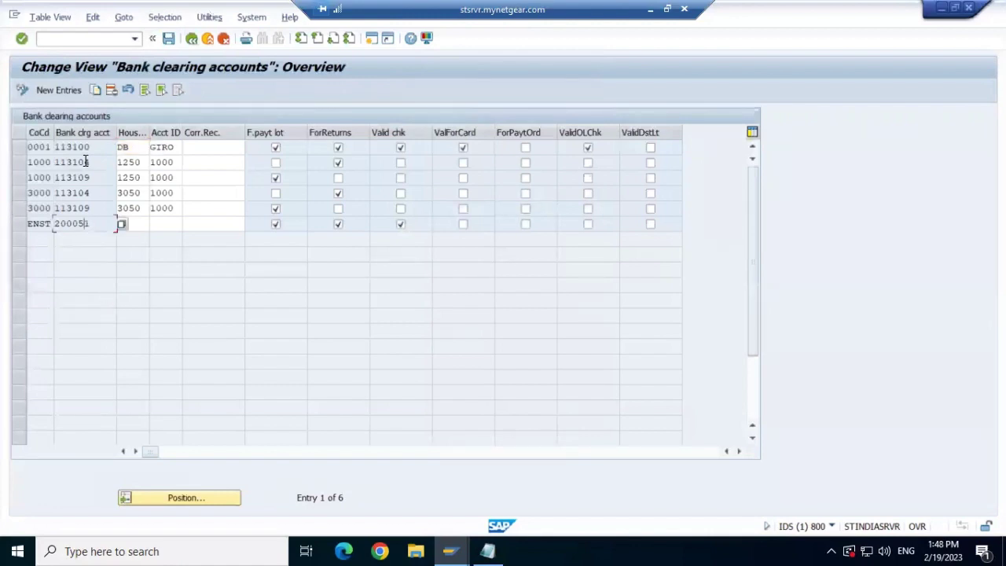
{"action": "left_click", "coordinate": [86, 161]}
{"action": "left_click", "coordinate": [23, 223]}
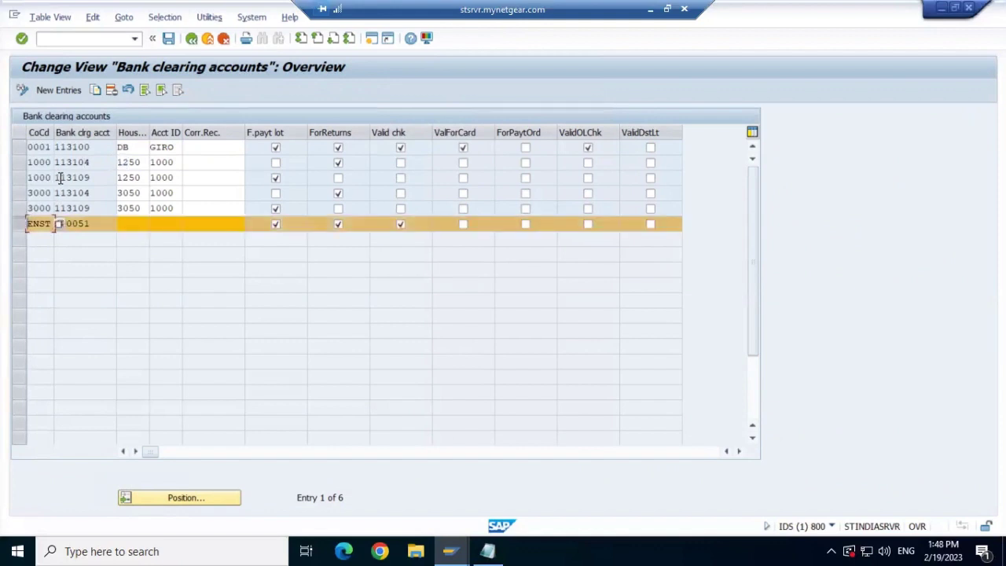
Start a new bank clearing account entry and pick company code OCPL from the list of company codes.
{"action": "left_click", "coordinate": [58, 90]}
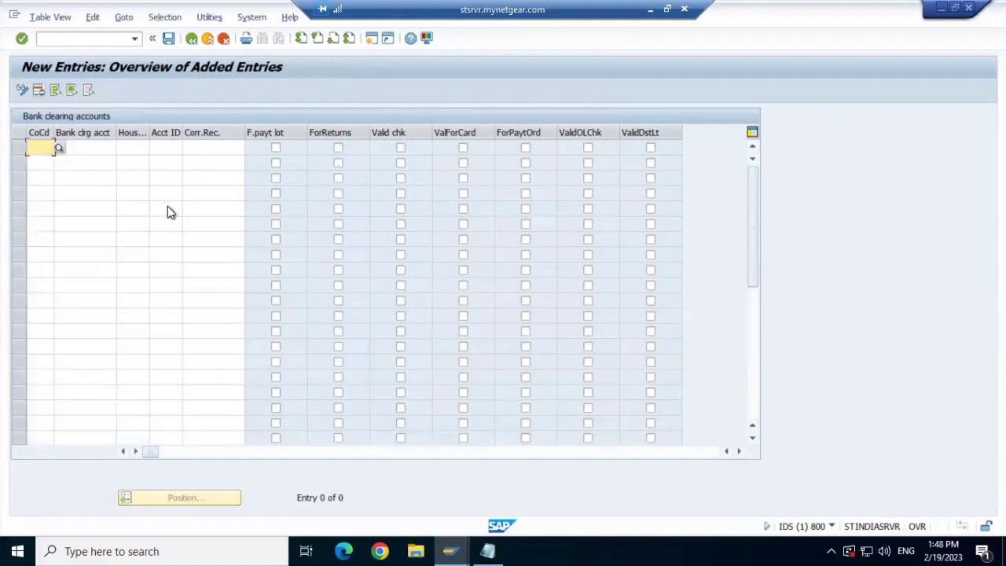
{"action": "left_click", "coordinate": [59, 149]}
{"action": "left_click_drag", "start_coordinate": [460, 190], "coordinate": [470, 457]}
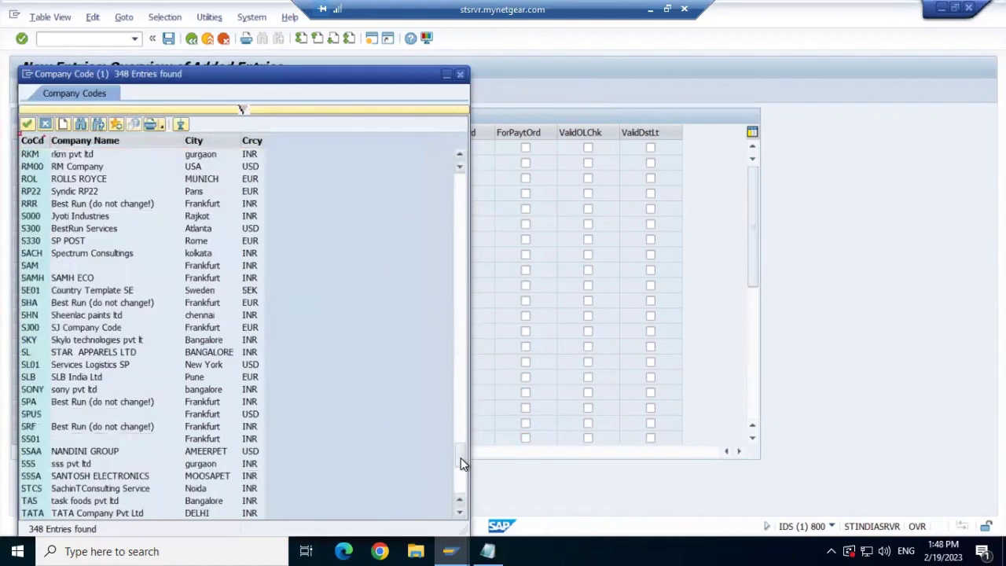
{"action": "left_click_drag", "start_coordinate": [463, 458], "coordinate": [464, 486]}
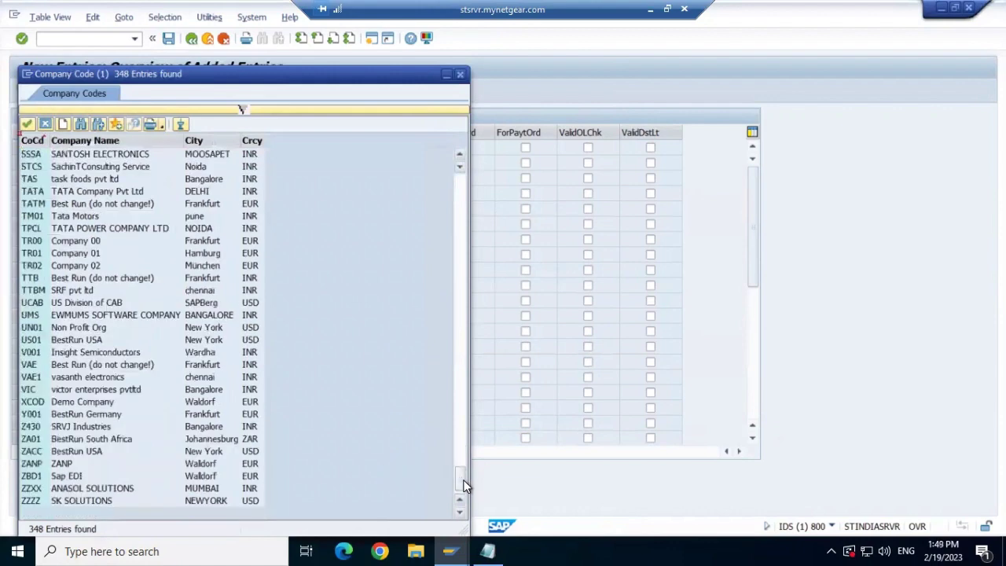
{"action": "left_click", "coordinate": [465, 194]}
{"action": "left_click", "coordinate": [465, 194]}
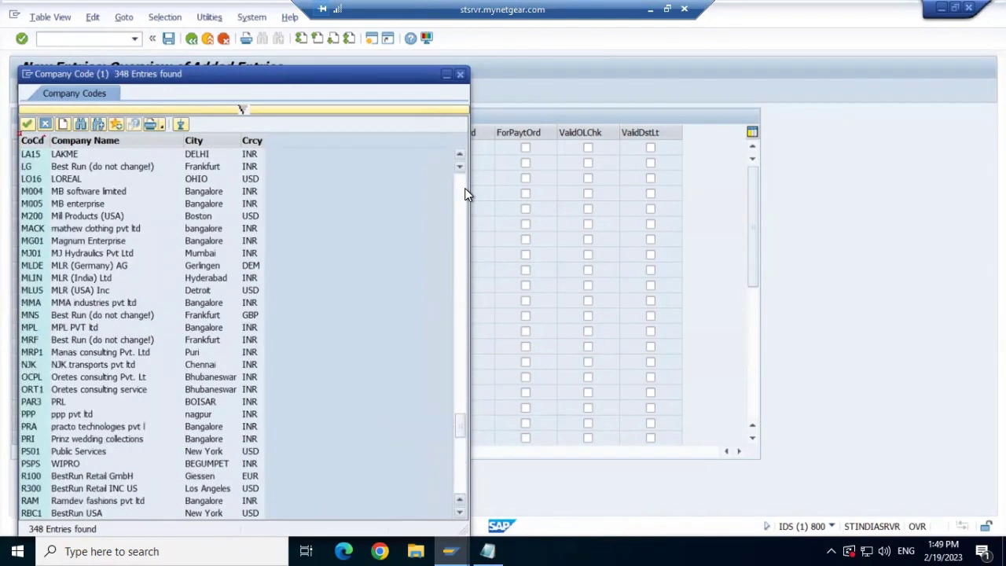
{"action": "double_click", "coordinate": [33, 383]}
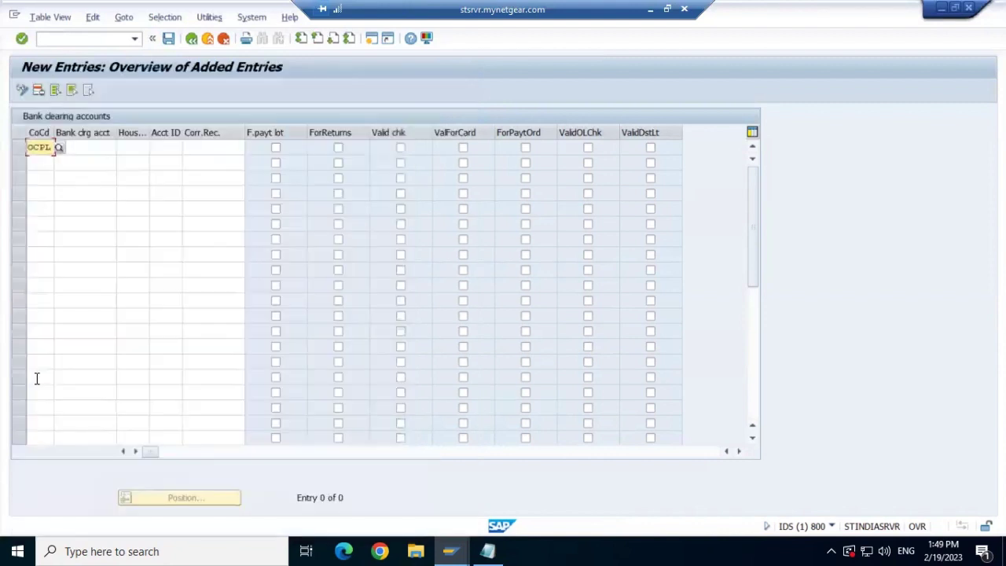
Look up the G/L accounts available as bank clearing account for the OCPL entry and close the list.
{"action": "left_click", "coordinate": [98, 145]}
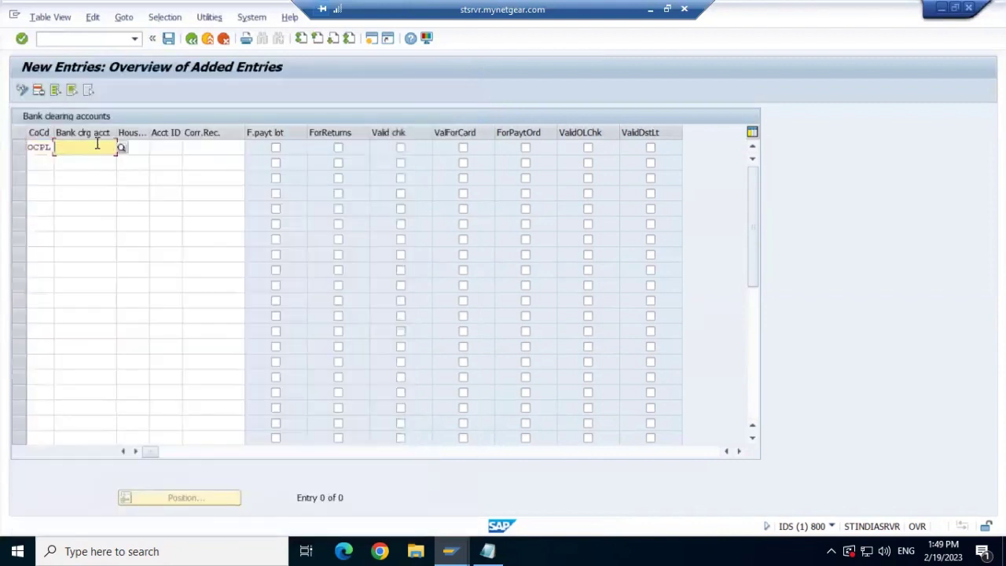
{"action": "left_click", "coordinate": [122, 149]}
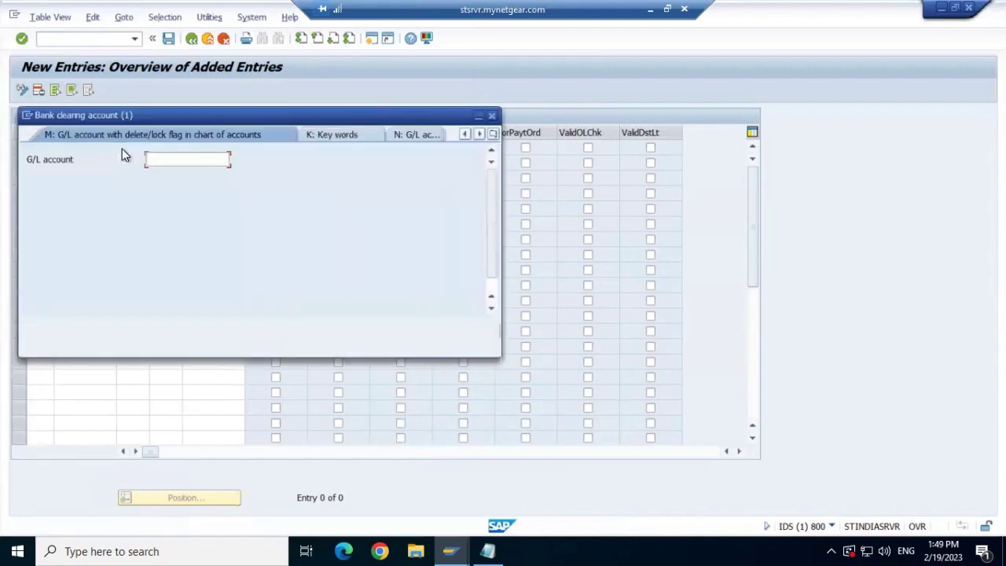
{"action": "left_click", "coordinate": [456, 333]}
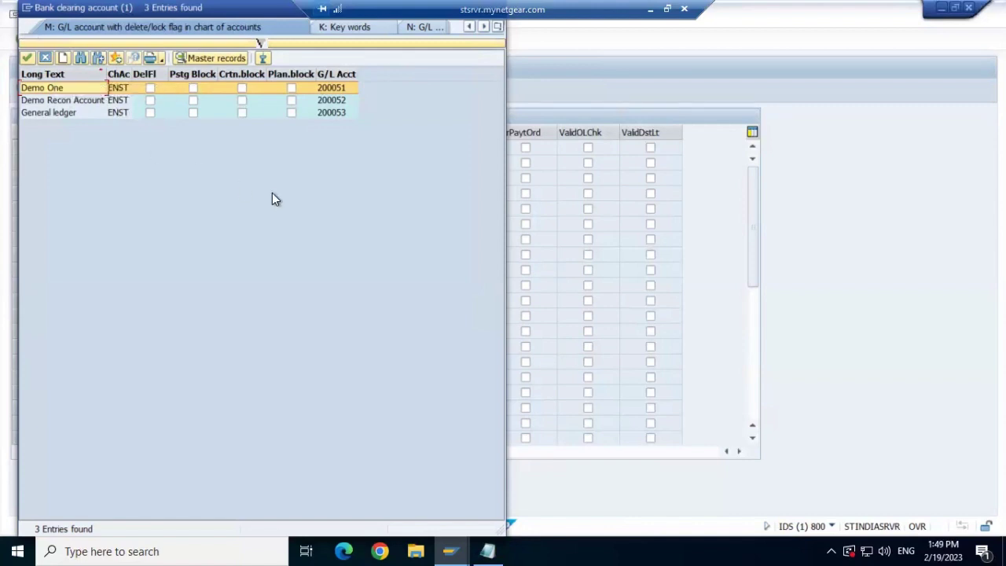
{"action": "key", "text": "Escape"}
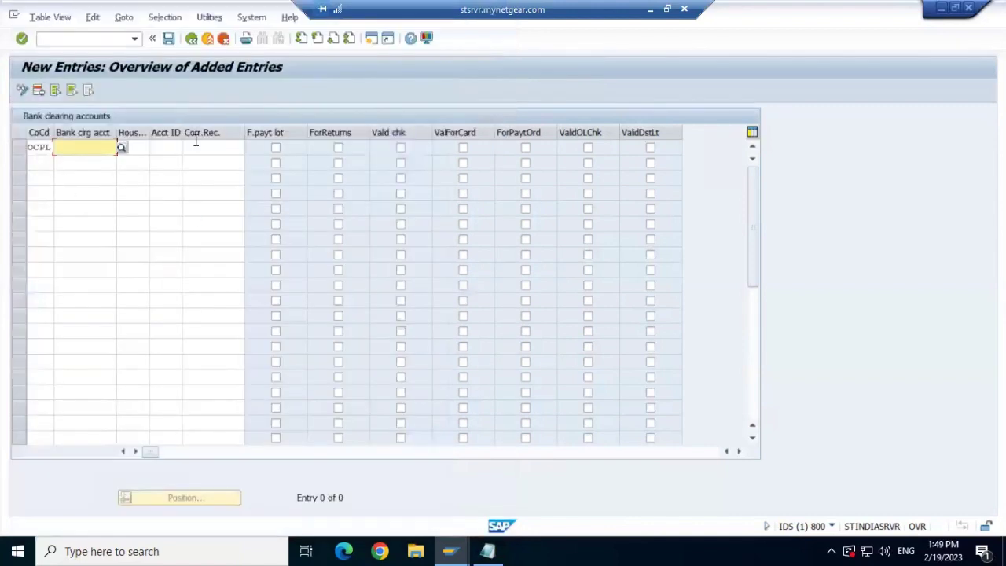
Leave the bank clearing accounts without saving the OCPL entry and switch to the Clarification Processing presentation in PowerPoint.
{"action": "left_click", "coordinate": [192, 43]}
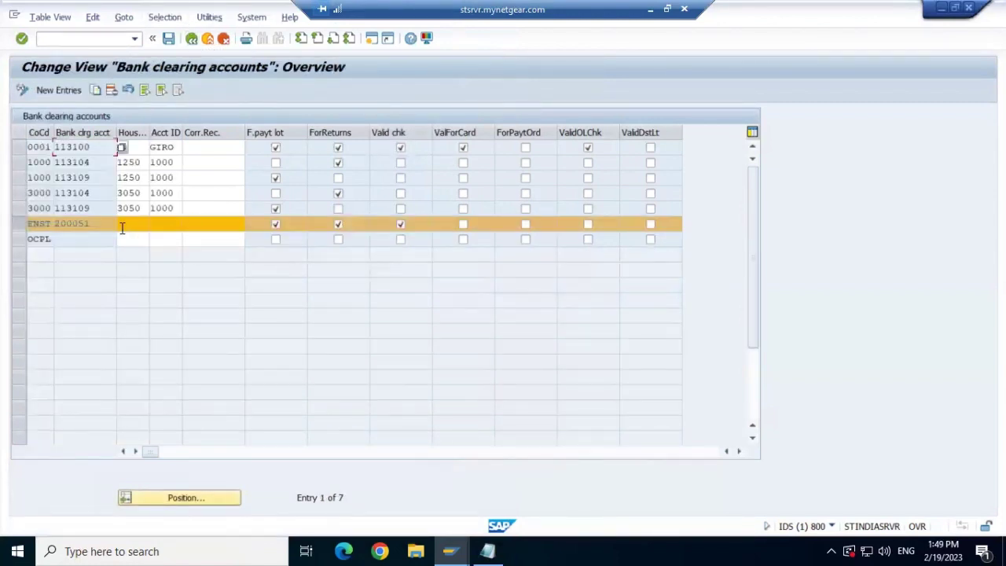
{"action": "left_click", "coordinate": [191, 42]}
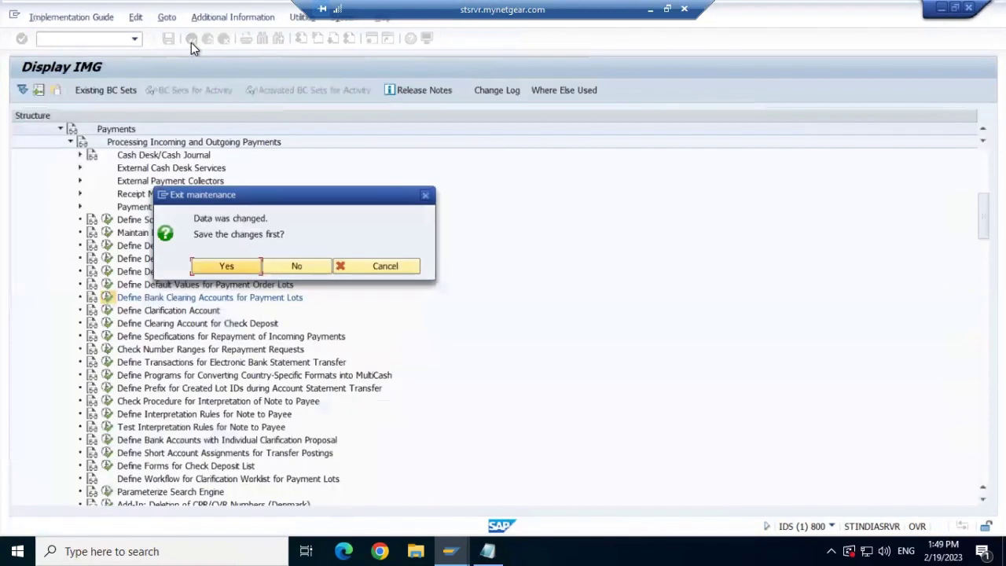
{"action": "left_click", "coordinate": [298, 268]}
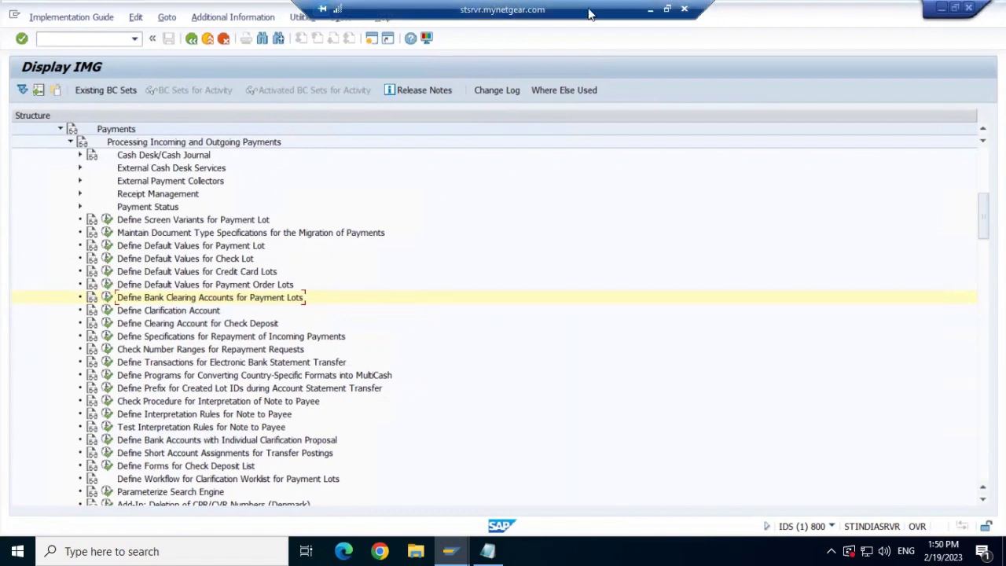
{"action": "left_click", "coordinate": [651, 9]}
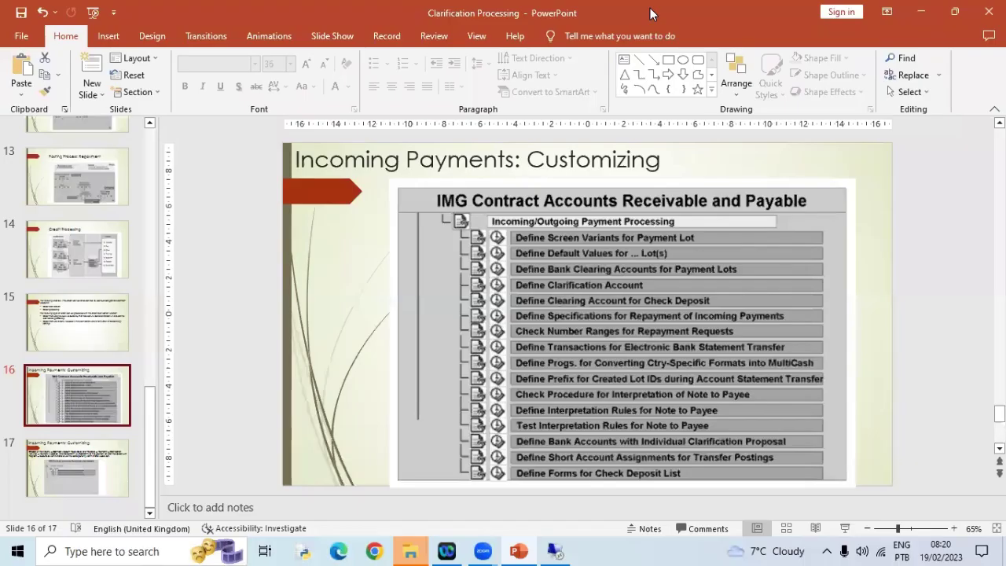